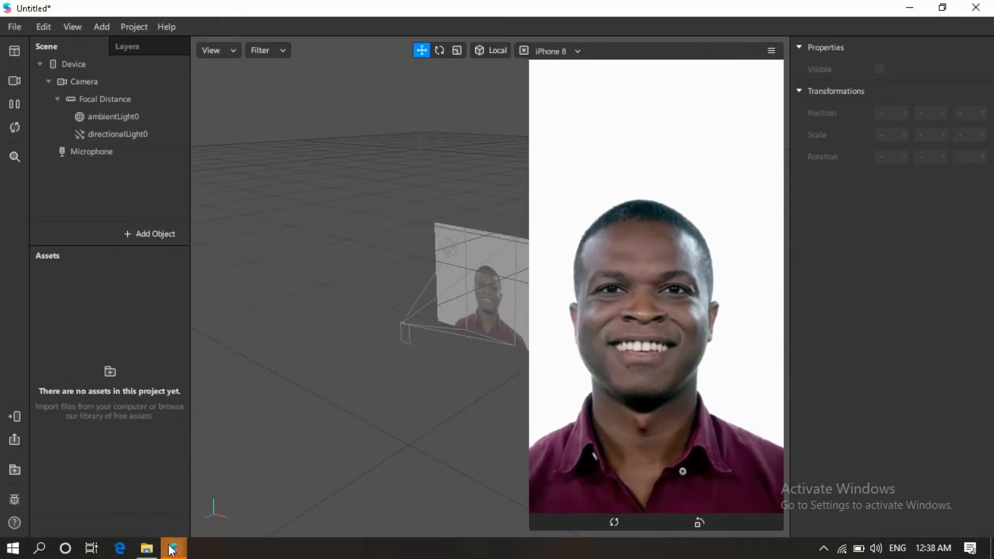
# Import the picker, item, noitempicker and noitem images from File Explorer into the project's assets
pyautogui.click(147, 550)
pyautogui.click(174, 549)
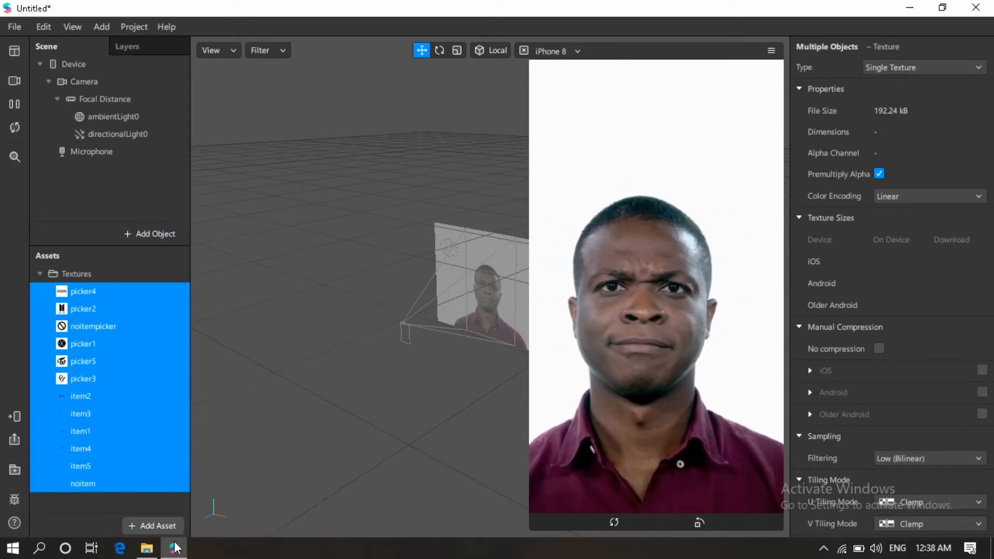
pyautogui.click(97, 513)
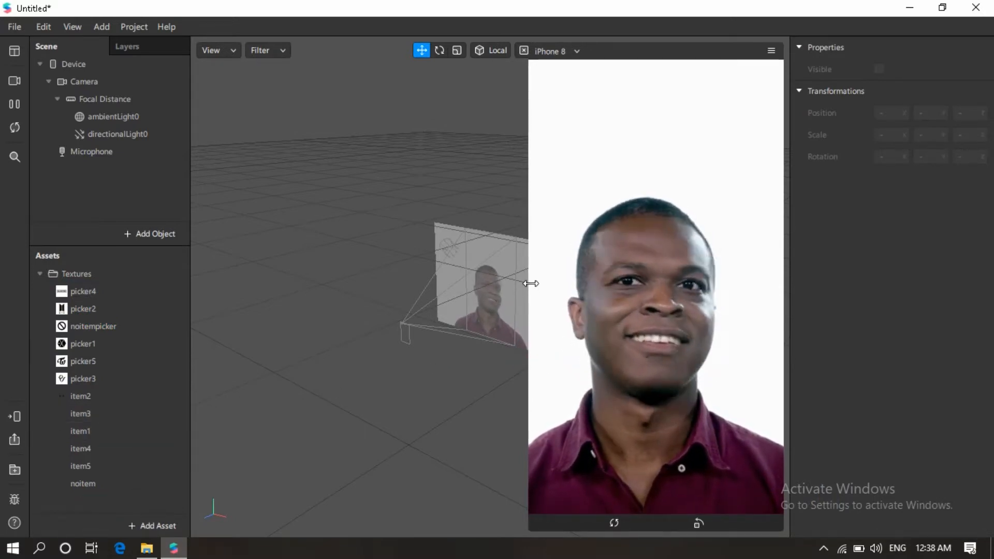
# Add a Face Tracker object to the scene
pyautogui.click(140, 233)
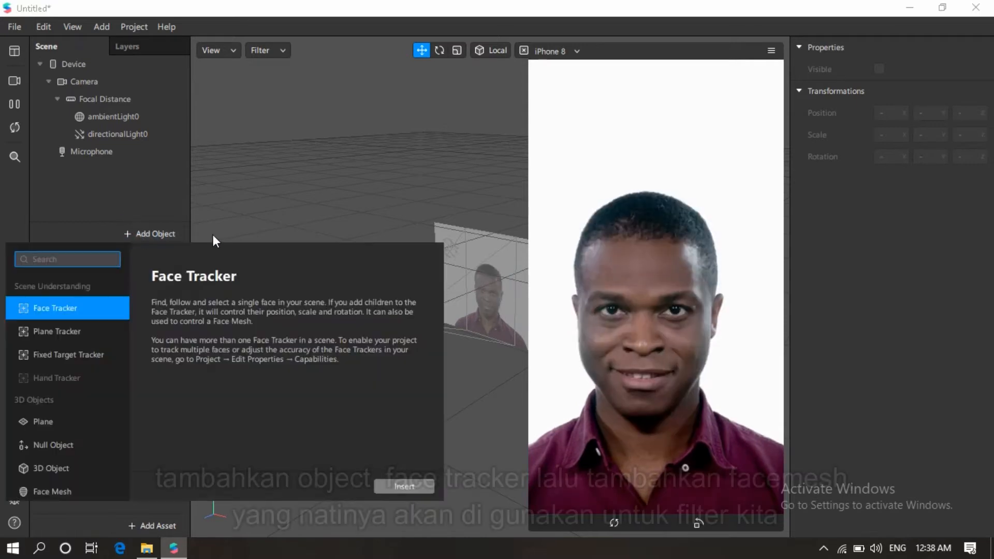
pyautogui.scroll(-3, 85, 373)
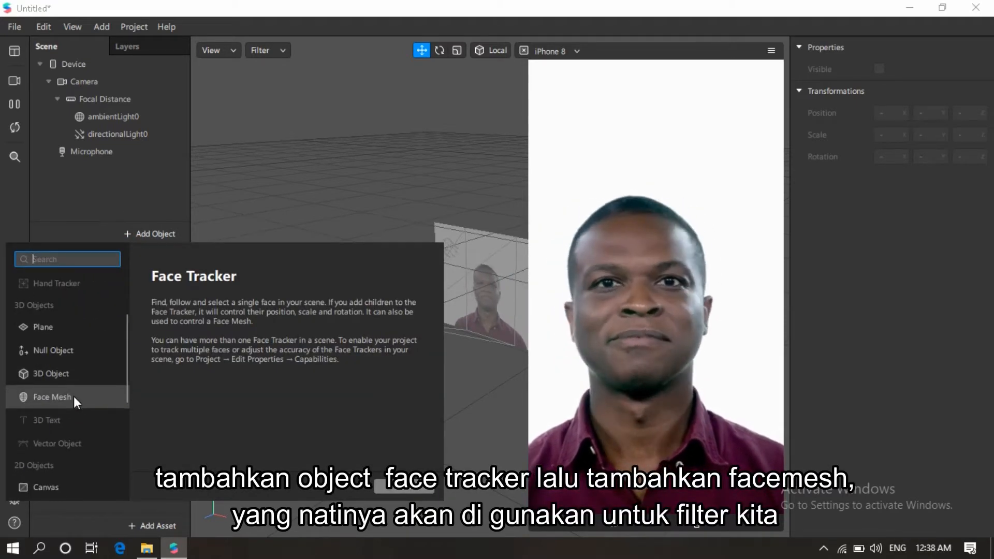
pyautogui.scroll(3, 64, 346)
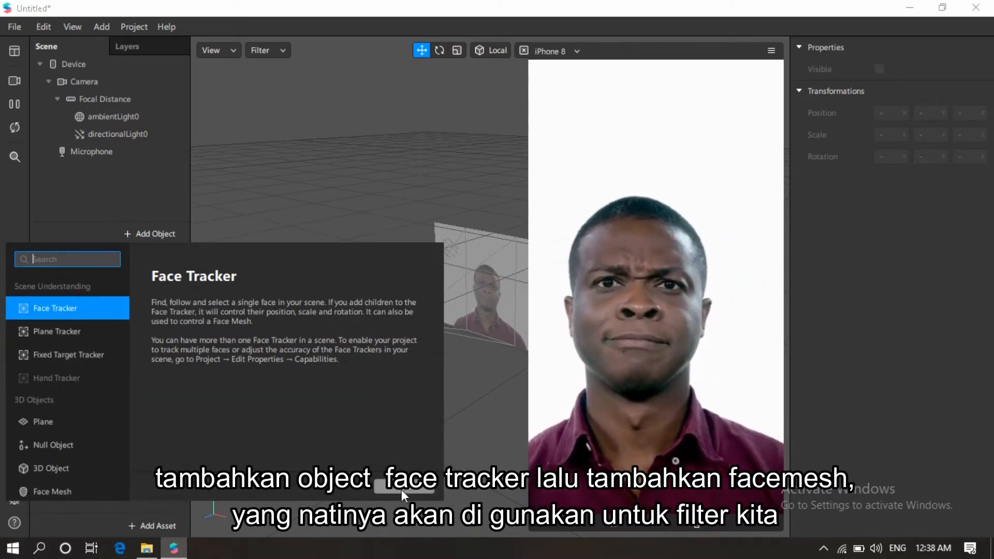
pyautogui.click(402, 490)
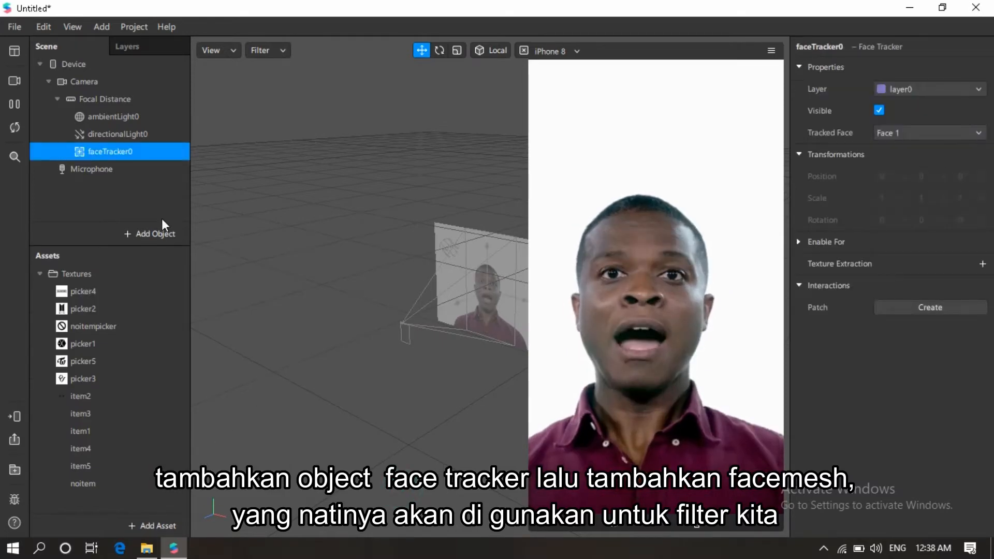
# Add a Face Mesh as a child of the face tracker
pyautogui.click(152, 235)
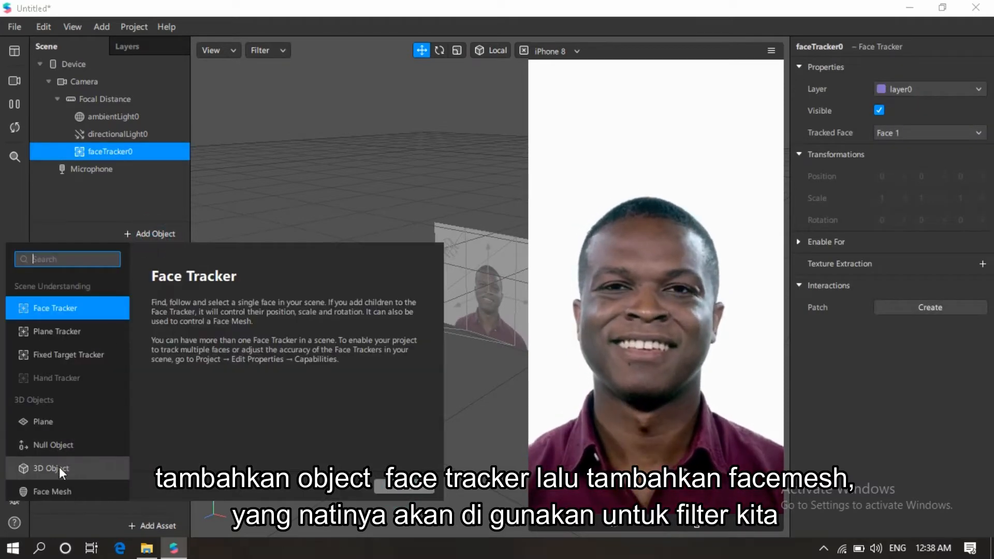
pyautogui.click(64, 489)
pyautogui.click(391, 489)
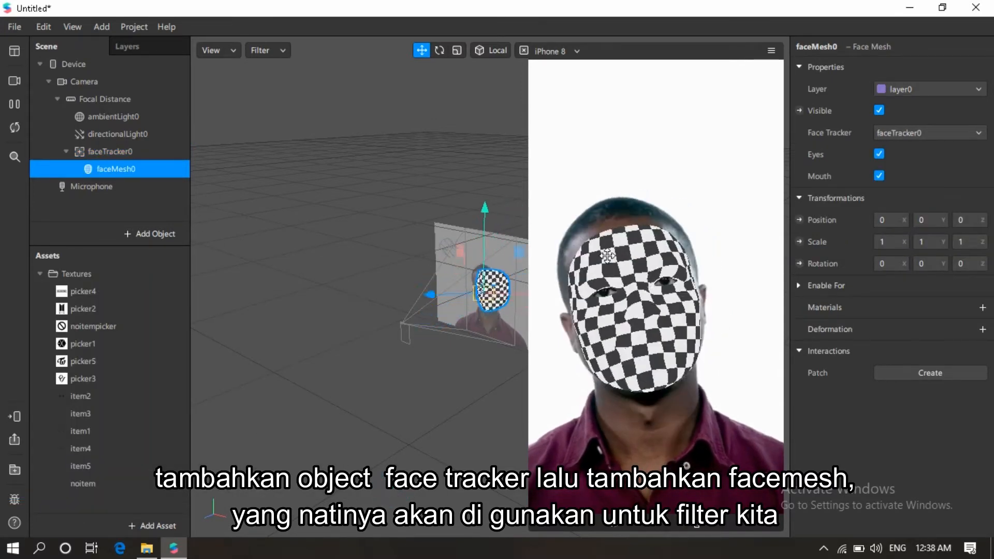
# Create a new material on the face mesh and rename it exo
pyautogui.click(983, 308)
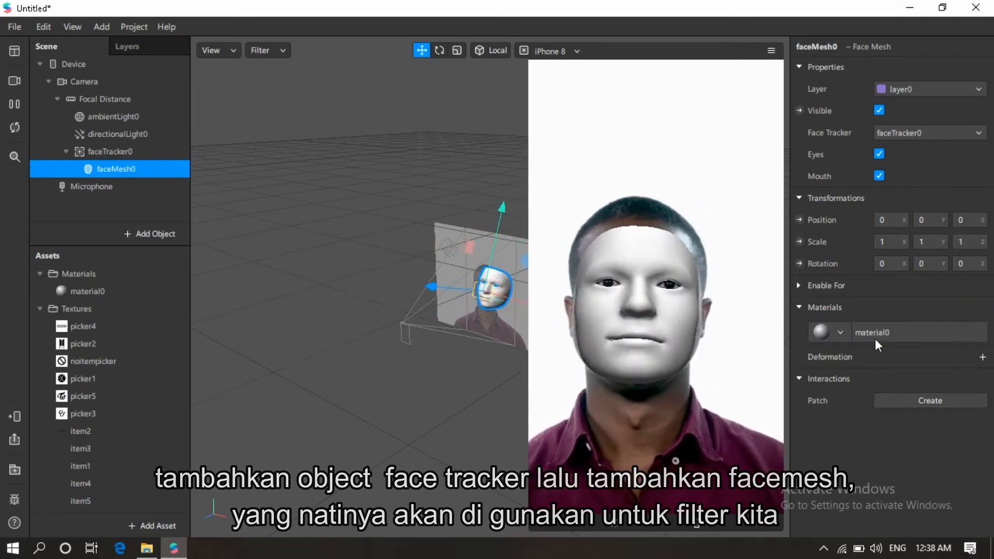
pyautogui.click(827, 333)
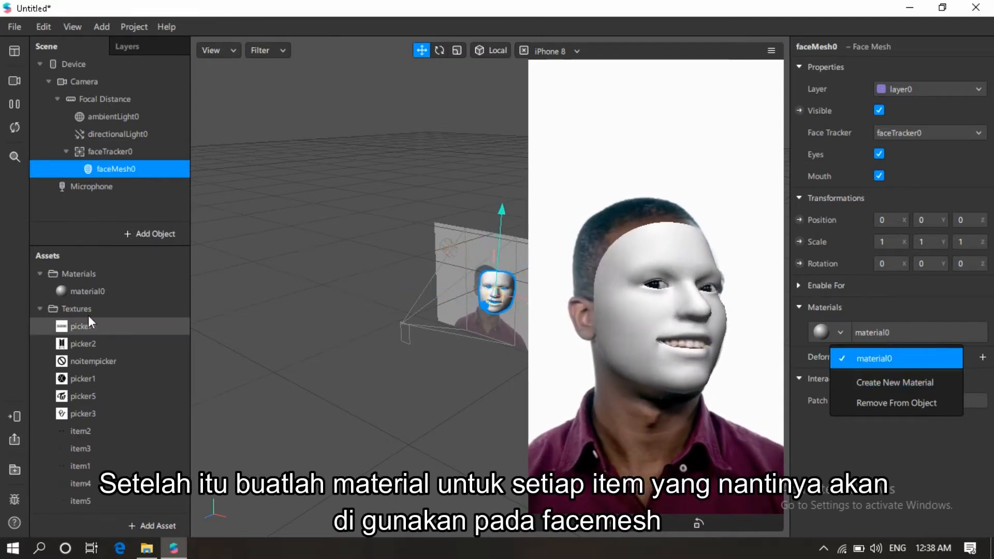
pyautogui.click(100, 299)
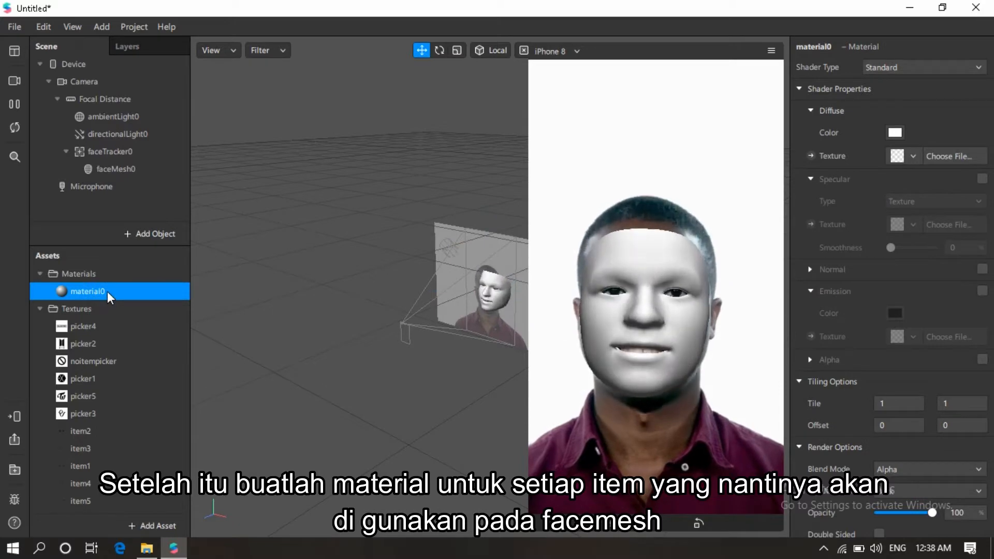
pyautogui.doubleClick(108, 291)
pyautogui.write('exo')
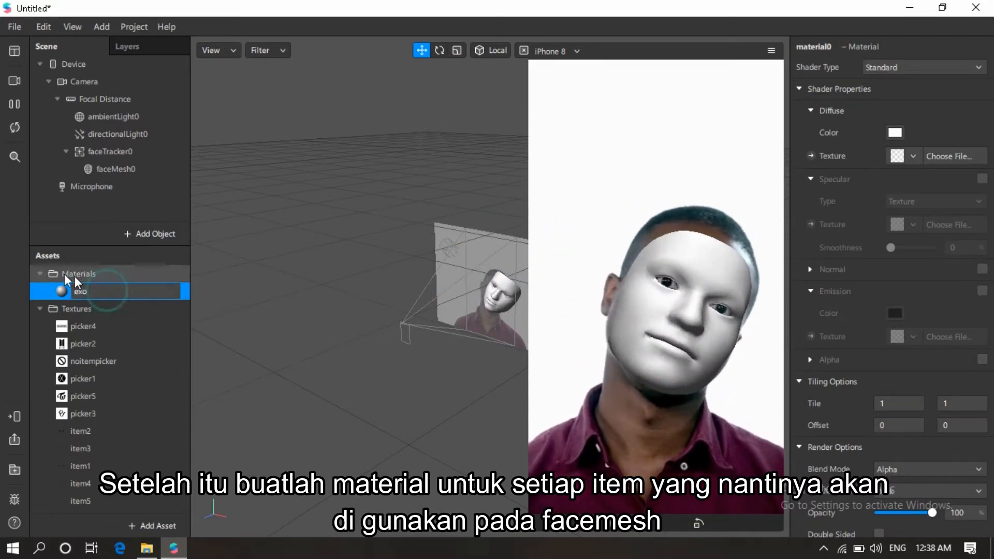
pyautogui.click(101, 294)
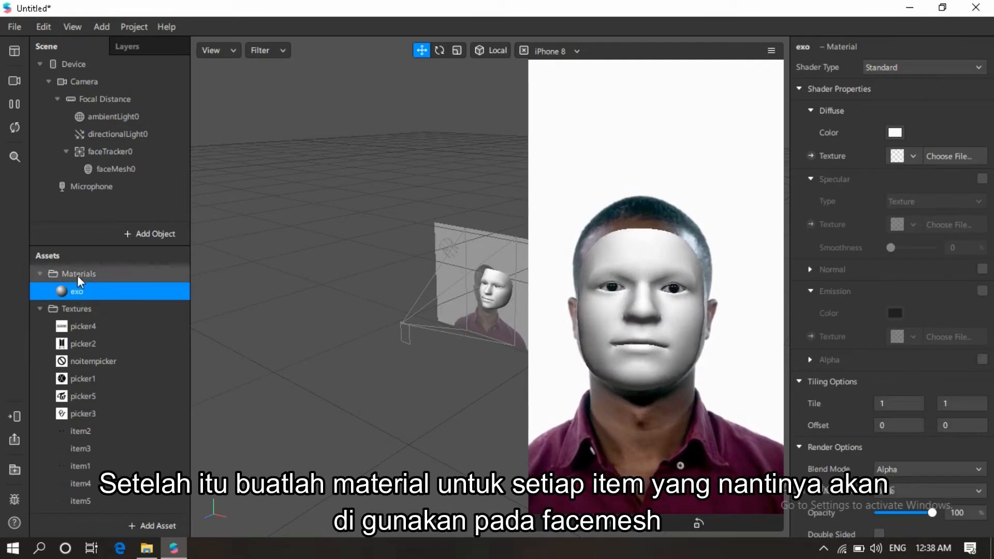
# Add two more materials to the assets, naming them redvelvet and bts
pyautogui.click(150, 526)
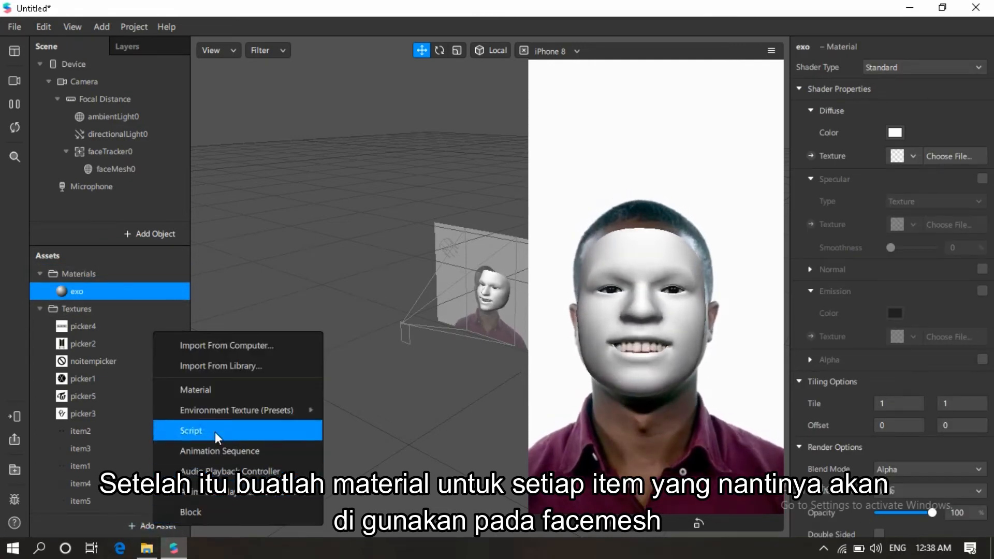
pyautogui.click(222, 392)
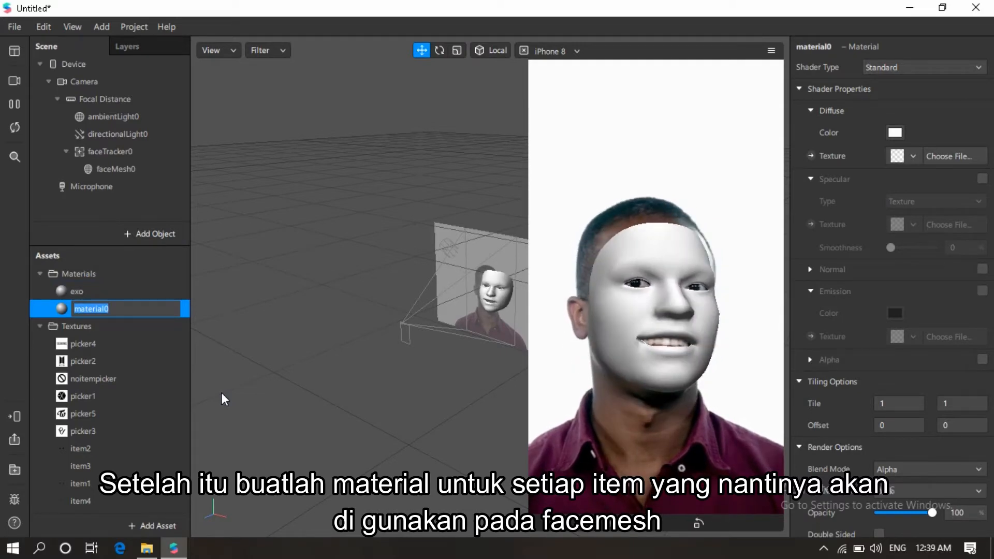
pyautogui.write('redvelvet')
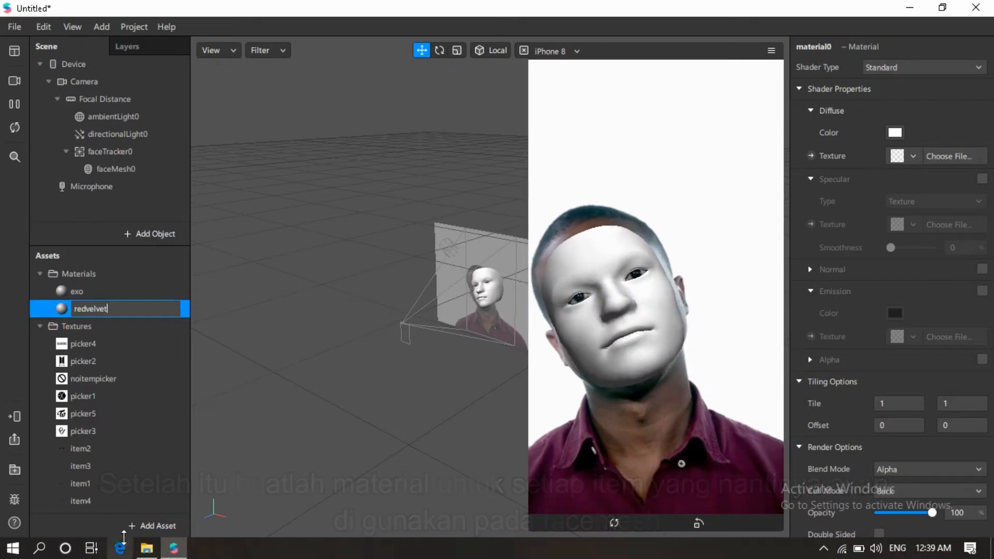
pyautogui.click(150, 526)
pyautogui.click(196, 390)
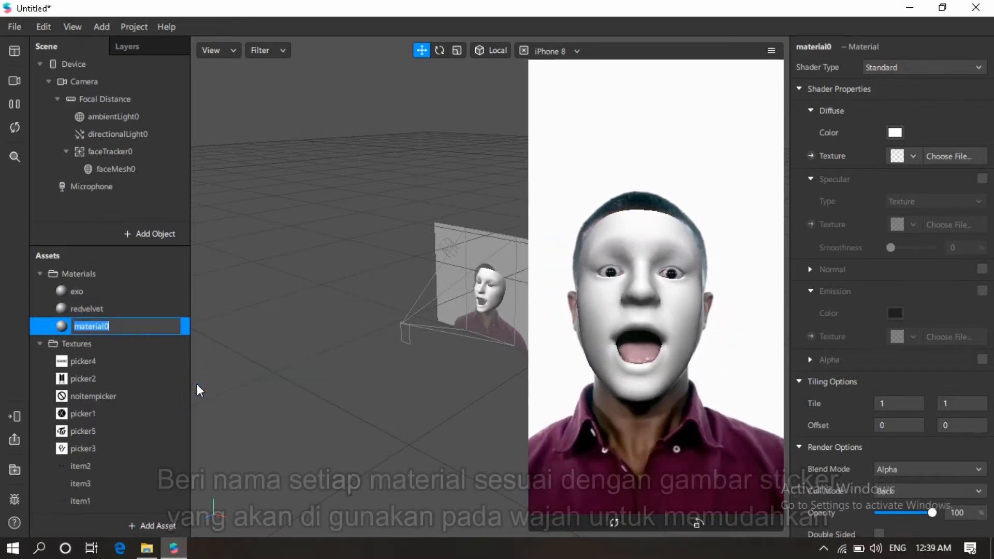
pyautogui.write('bts')
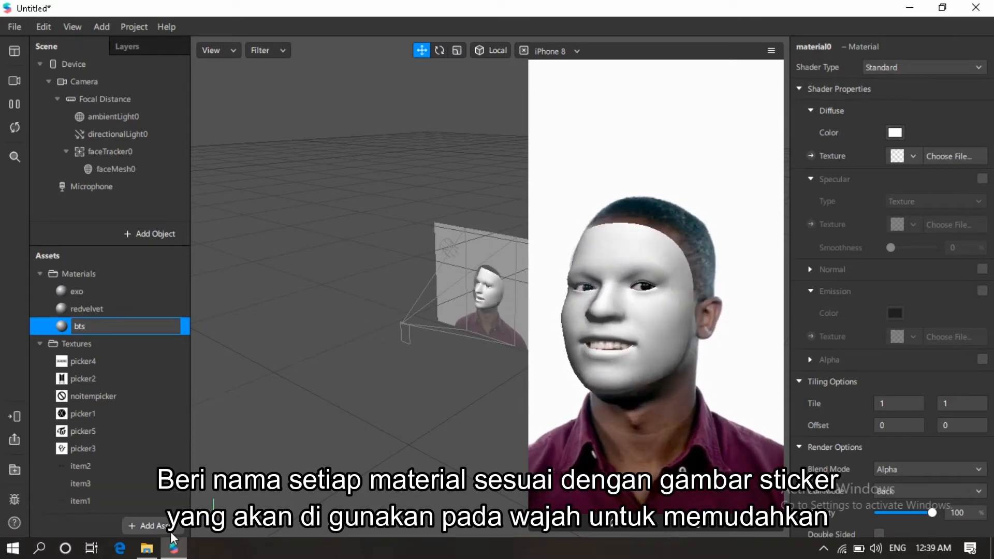
# Create a material named blackpink and add another new material to the assets
pyautogui.click(155, 526)
pyautogui.click(218, 389)
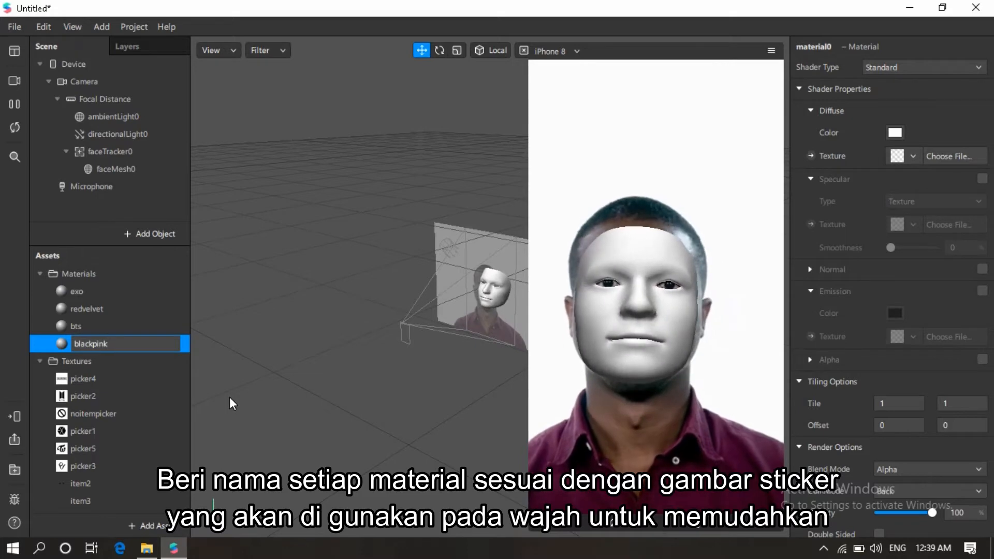
pyautogui.click(155, 526)
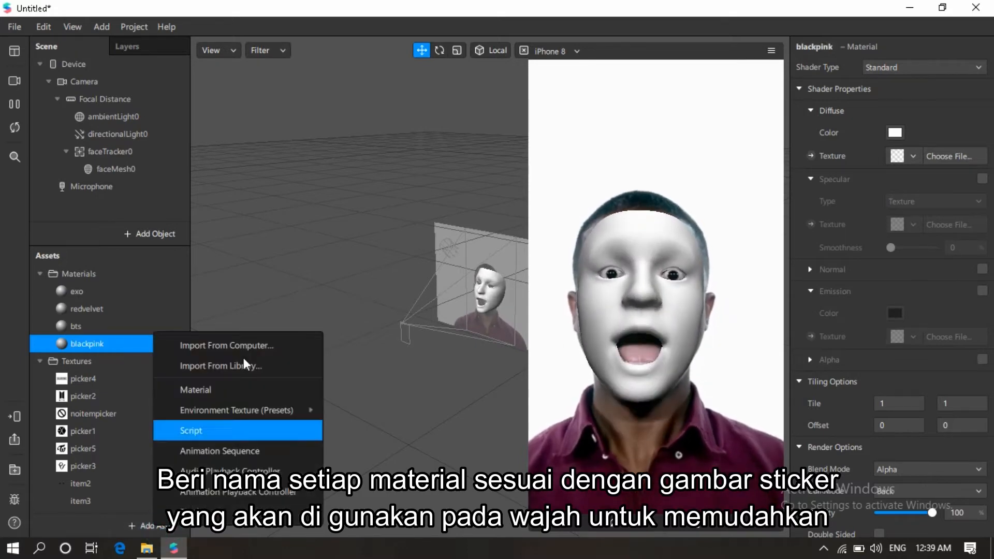
pyautogui.click(215, 389)
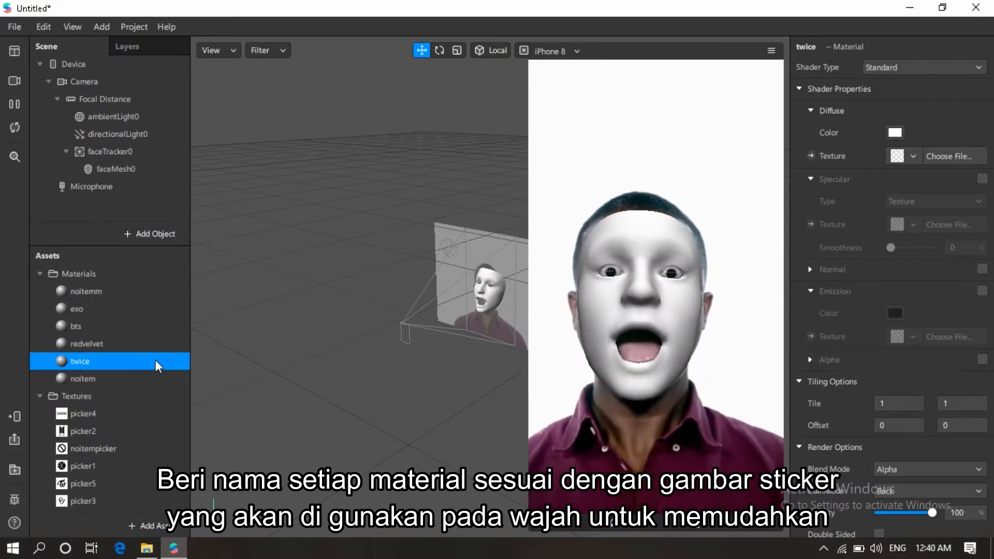
# Rename the twice material to blackpink and the noitem material to twice
pyautogui.rightClick(154, 374)
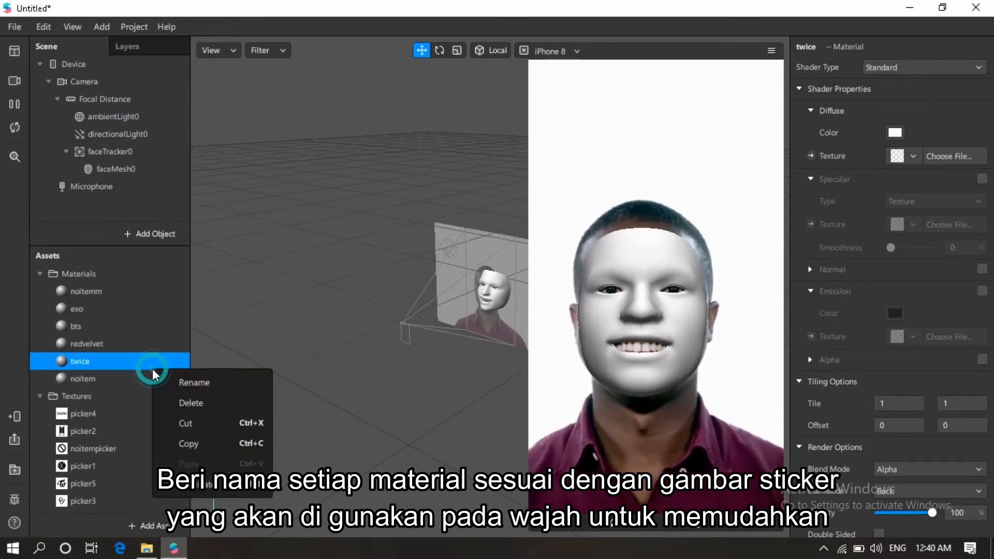
pyautogui.click(189, 382)
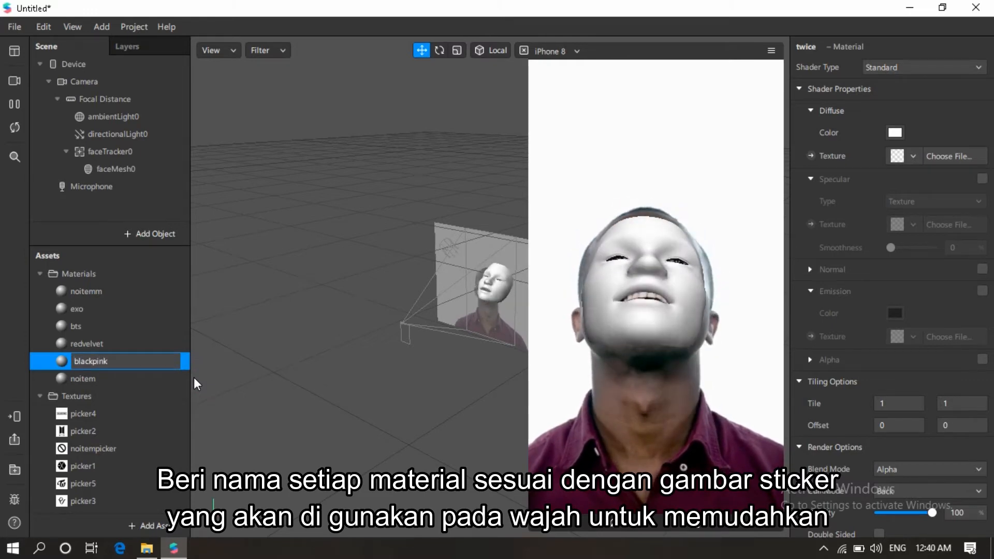
pyautogui.rightClick(151, 384)
pyautogui.click(183, 399)
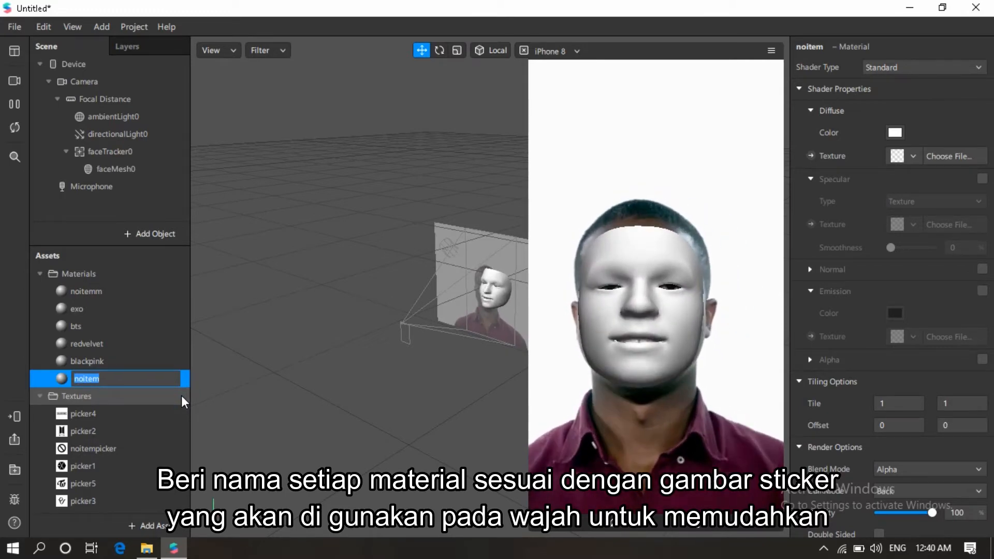
pyautogui.write('twice')
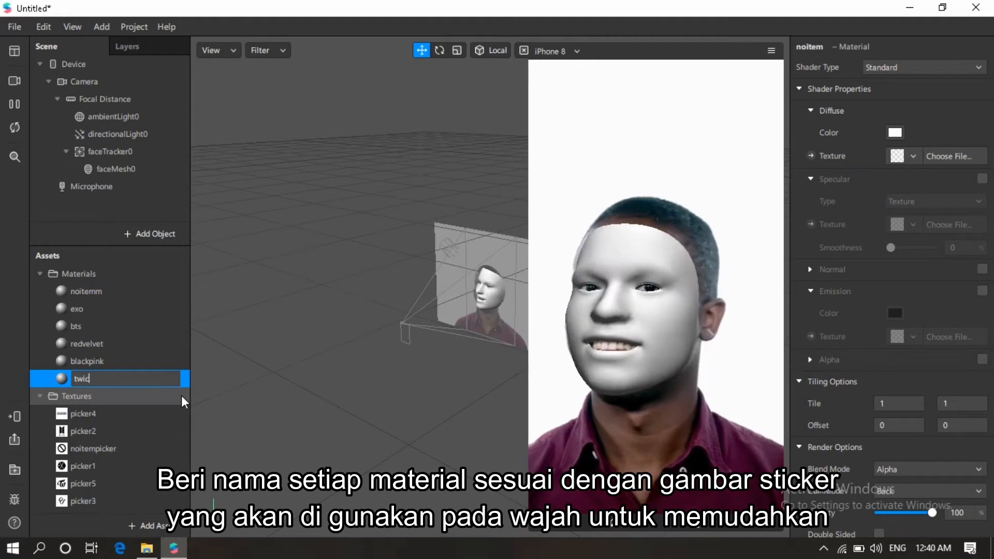
pyautogui.click(206, 348)
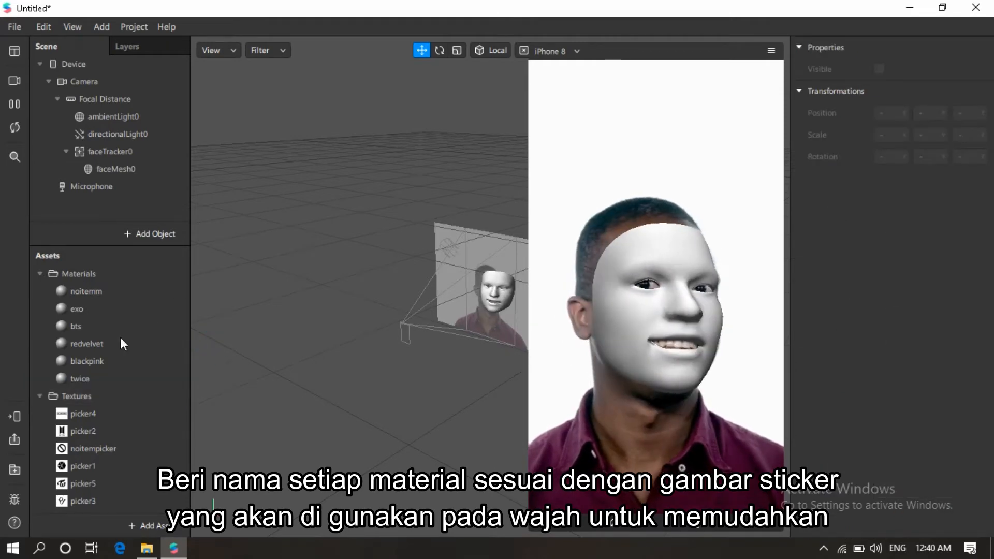
pyautogui.click(111, 291)
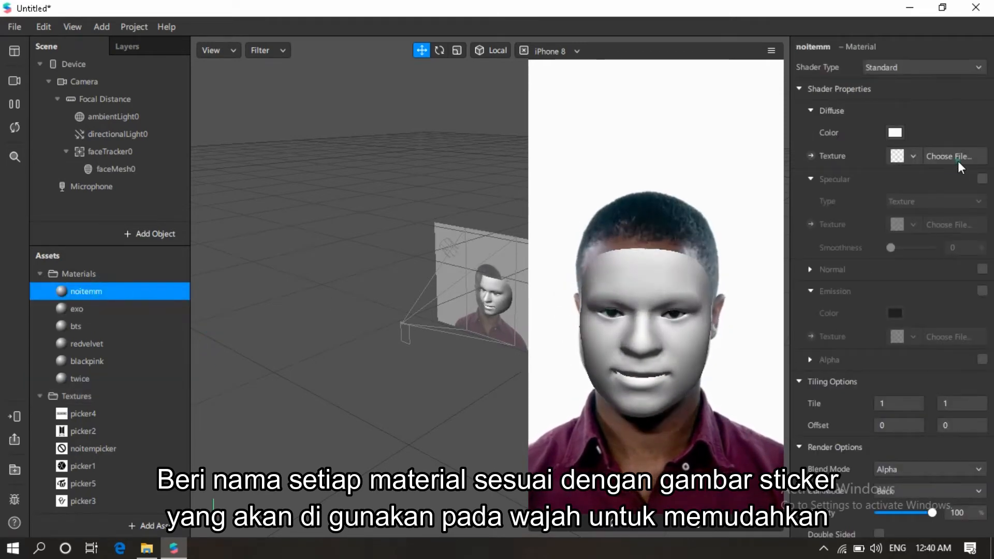
pyautogui.hotkey('ctrl', 'shift', 'i')
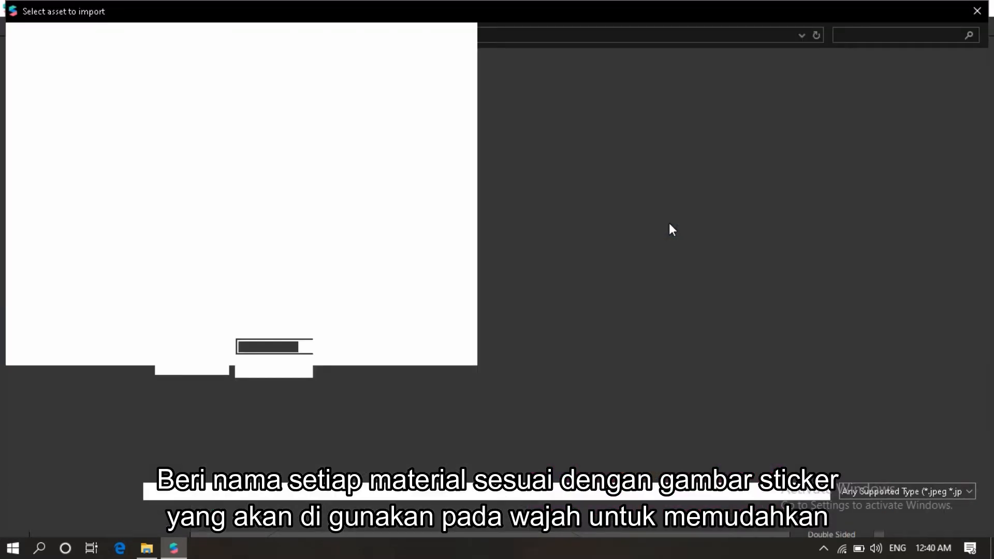
pyautogui.click(56, 452)
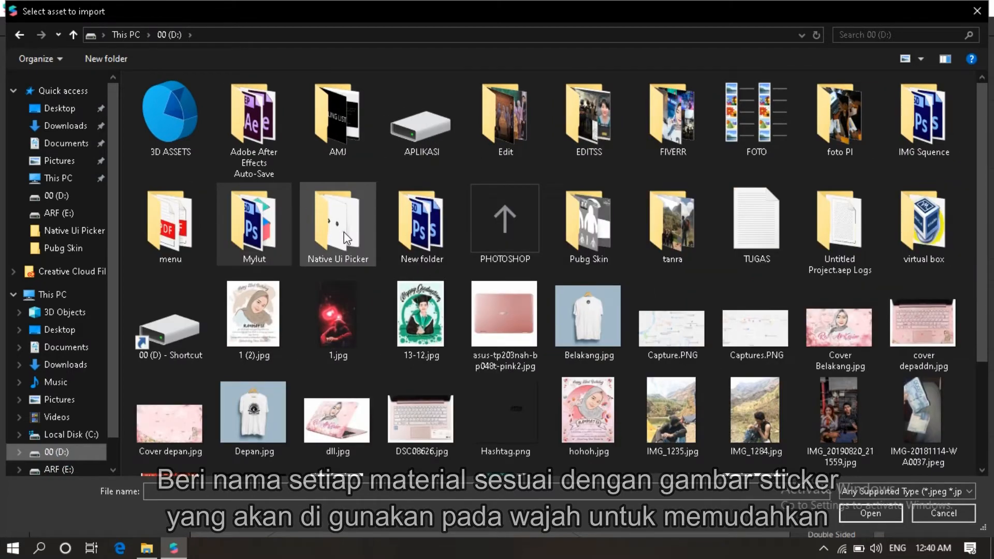
pyautogui.doubleClick(344, 232)
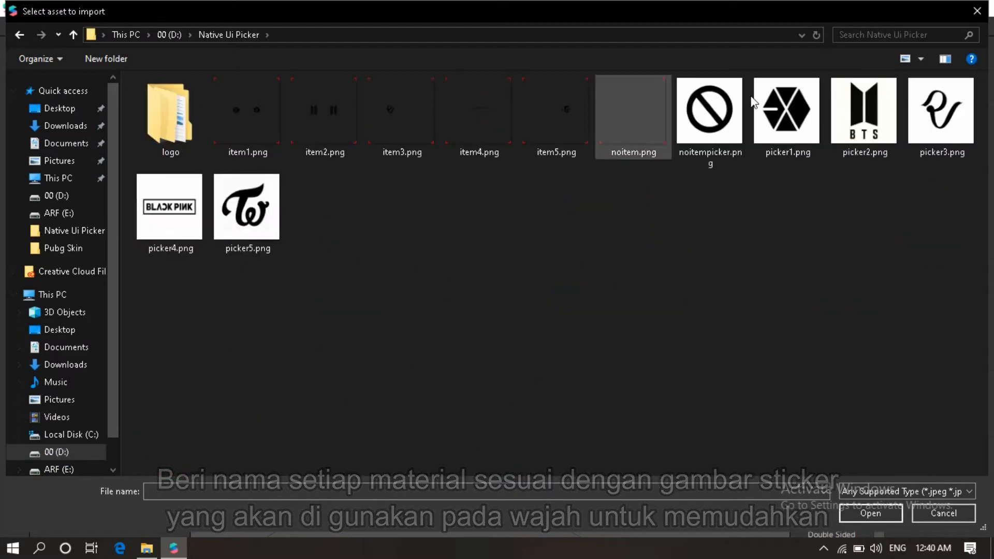
pyautogui.doubleClick(725, 141)
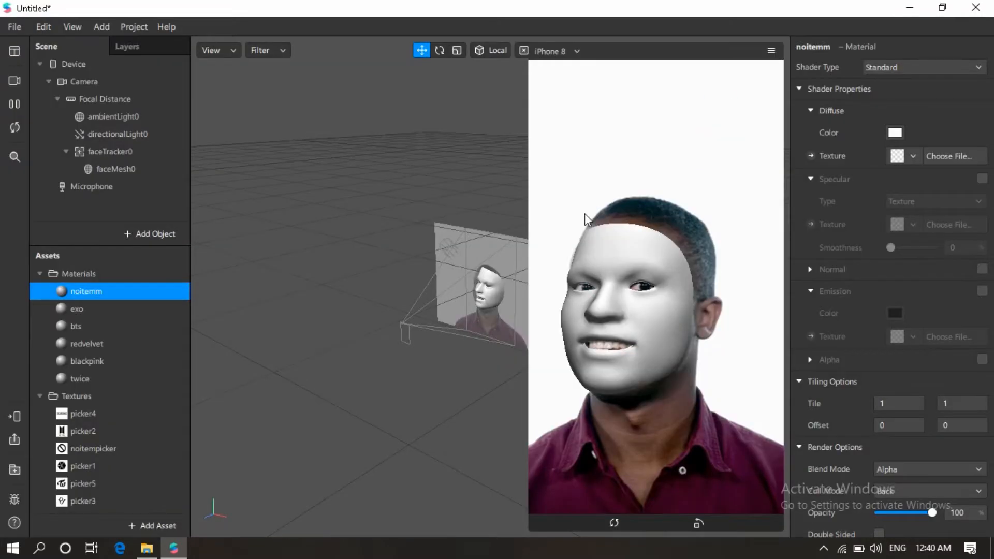
# Assign the noitem texture to the noitemm material and rename that material noitem
pyautogui.click(912, 156)
pyautogui.click(896, 403)
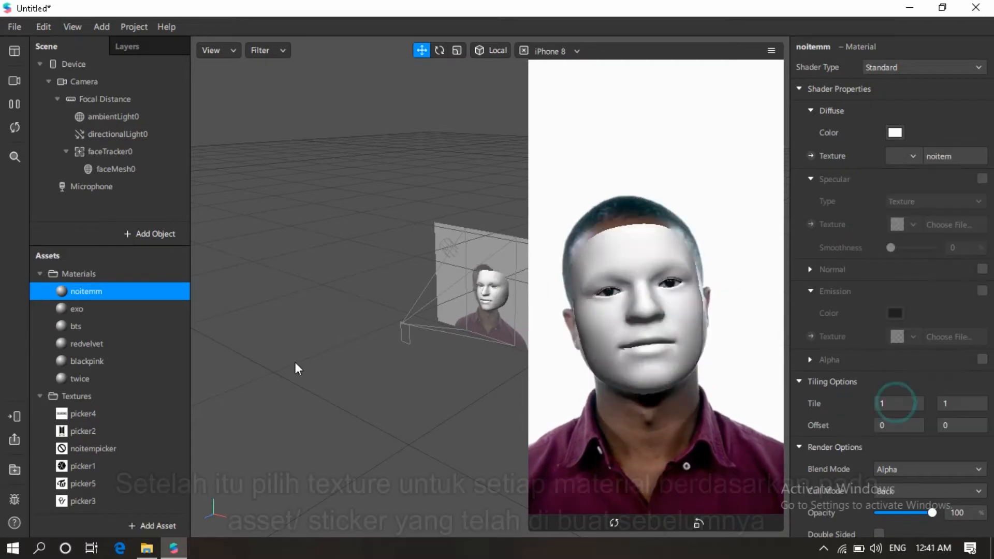
pyautogui.rightClick(99, 295)
pyautogui.click(135, 308)
pyautogui.click(130, 294)
pyautogui.press('BackSpace')
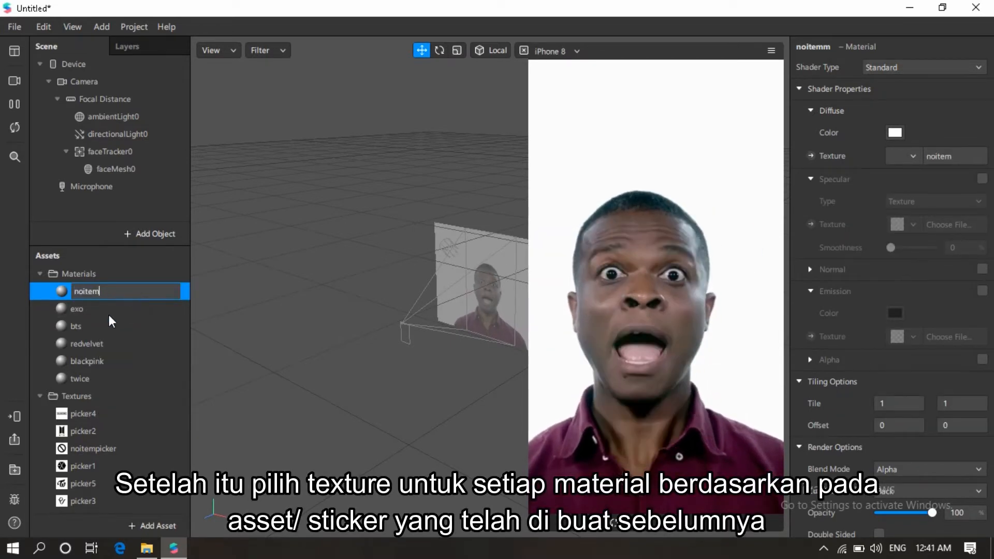
# Assign the item1 texture to the exo material and the item2 texture to the bts material
pyautogui.click(108, 311)
pyautogui.click(912, 155)
pyautogui.click(892, 341)
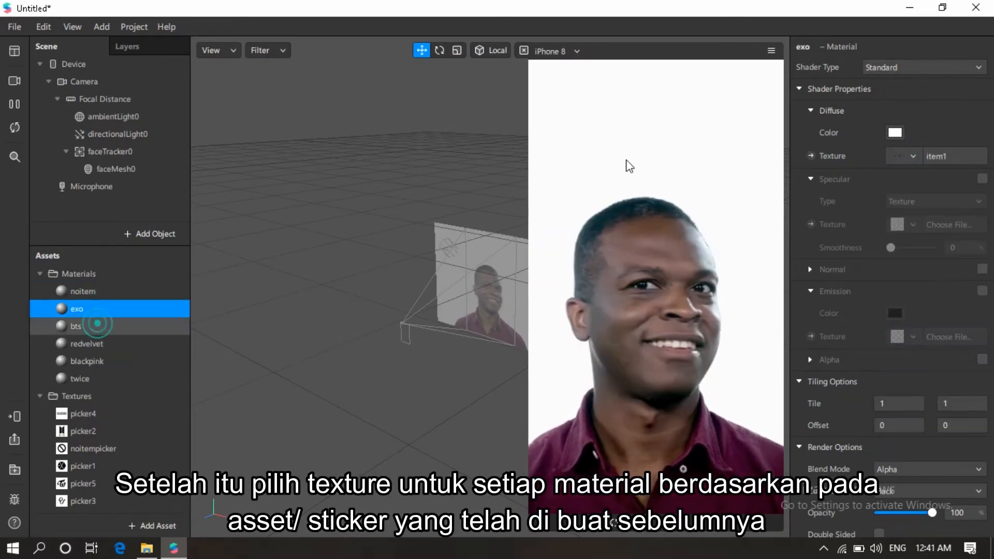
pyautogui.click(97, 325)
pyautogui.click(911, 156)
pyautogui.click(902, 304)
# Assign the item3 texture to the redvelvet material and the item4 texture to the blackpink material
pyautogui.click(119, 343)
pyautogui.click(912, 156)
pyautogui.click(881, 324)
pyautogui.click(87, 361)
pyautogui.click(912, 156)
pyautogui.click(888, 364)
# Assign the item5 texture to the twice material
pyautogui.click(80, 378)
pyautogui.click(912, 156)
pyautogui.click(879, 385)
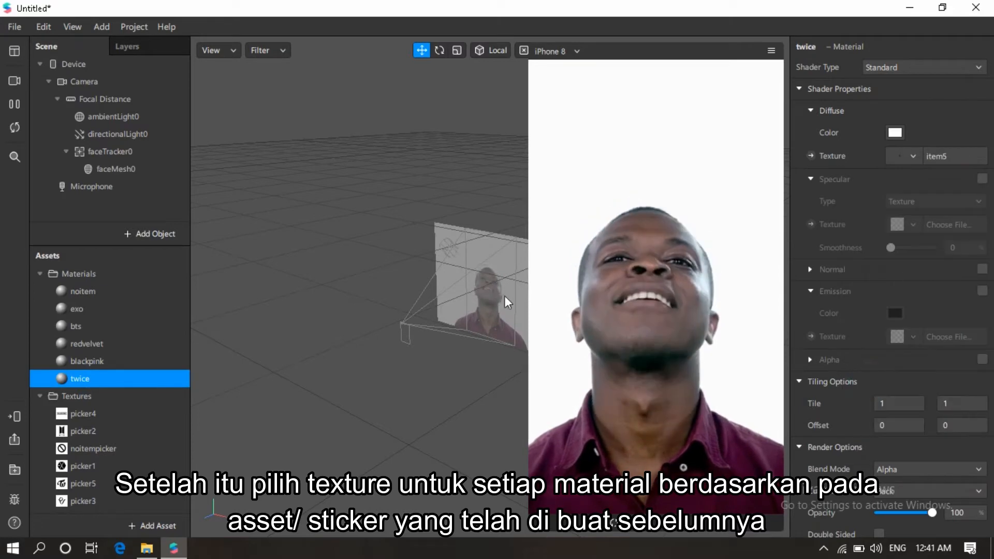
# Preview the exo, bts and redvelvet materials one after another on faceMesh0
pyautogui.click(116, 169)
pyautogui.click(833, 332)
pyautogui.click(863, 379)
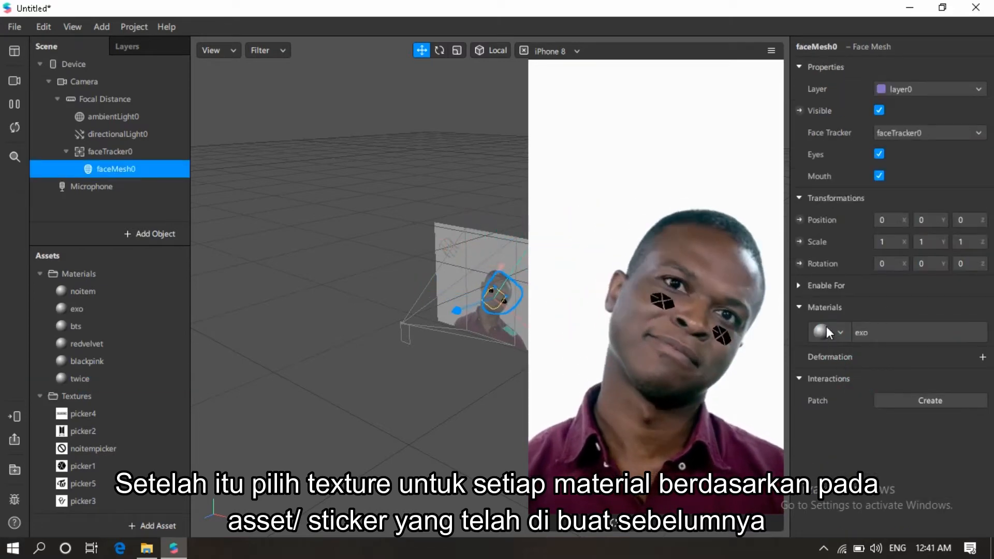
pyautogui.click(829, 332)
pyautogui.click(863, 400)
pyautogui.click(828, 332)
pyautogui.click(874, 419)
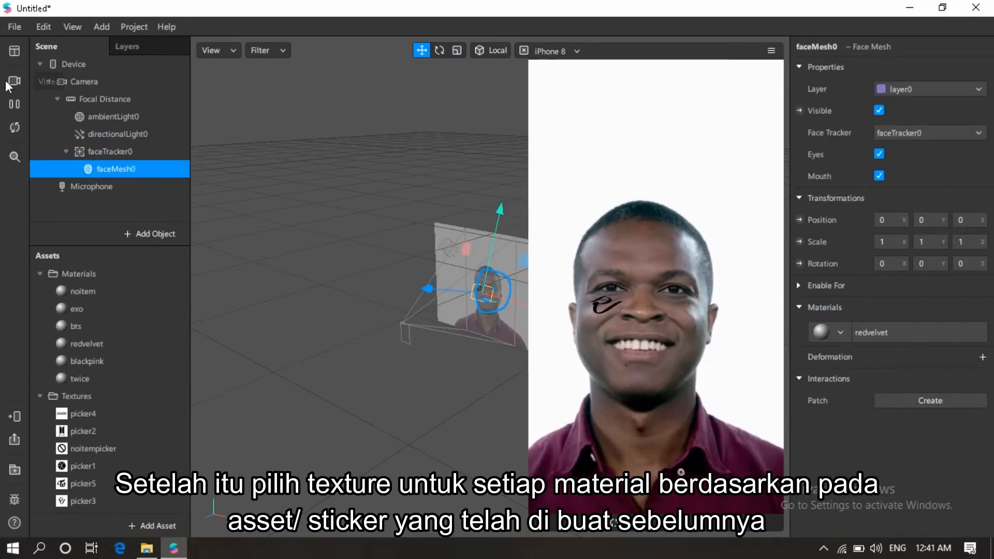
# Switch the simulated camera feed to another sample face video and try the blackpink and twice materials on faceMesh0
pyautogui.click(15, 80)
pyautogui.click(133, 238)
pyautogui.click(834, 333)
pyautogui.click(872, 438)
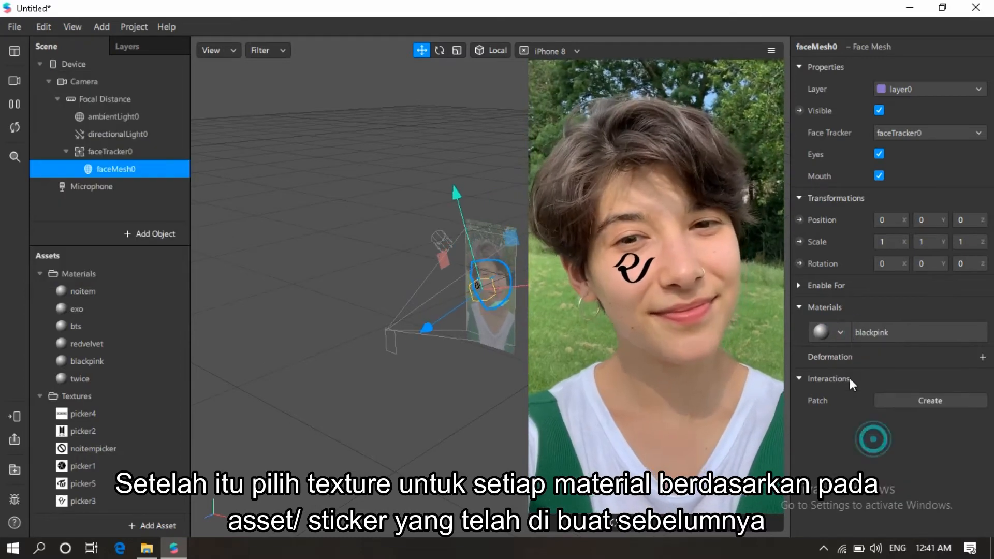
pyautogui.click(825, 332)
pyautogui.click(859, 458)
# Cycle faceMesh0 through the exo, bts, redvelvet and blackpink materials, ending with twice applied
pyautogui.click(823, 329)
pyautogui.click(864, 378)
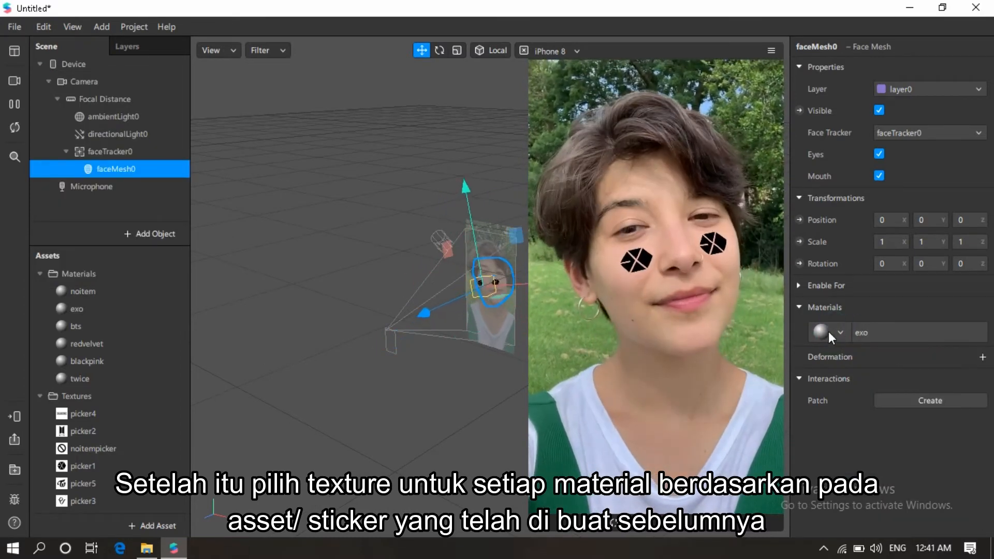
pyautogui.click(829, 331)
pyautogui.click(863, 399)
pyautogui.click(828, 332)
pyautogui.click(874, 419)
pyautogui.click(828, 332)
pyautogui.click(872, 439)
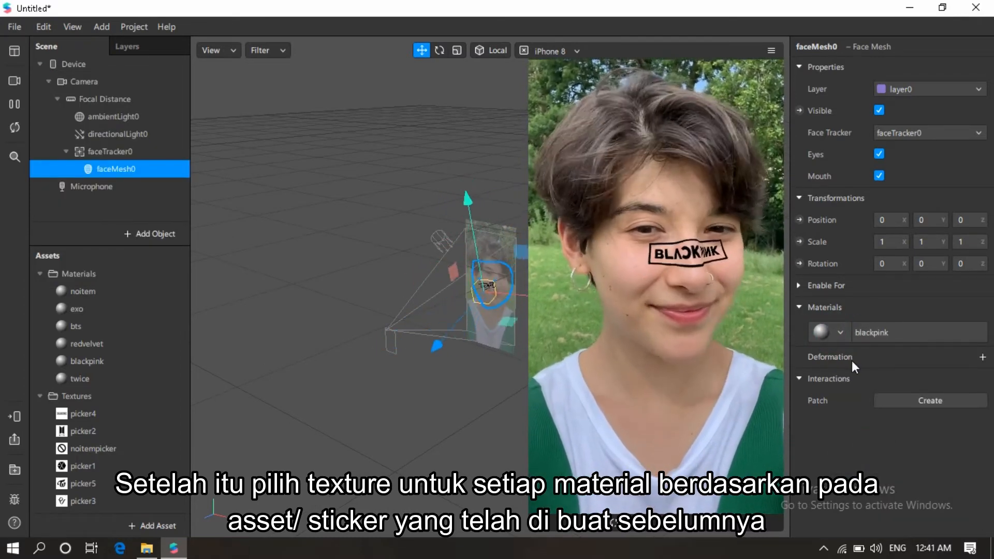
pyautogui.click(854, 338)
pyautogui.click(865, 463)
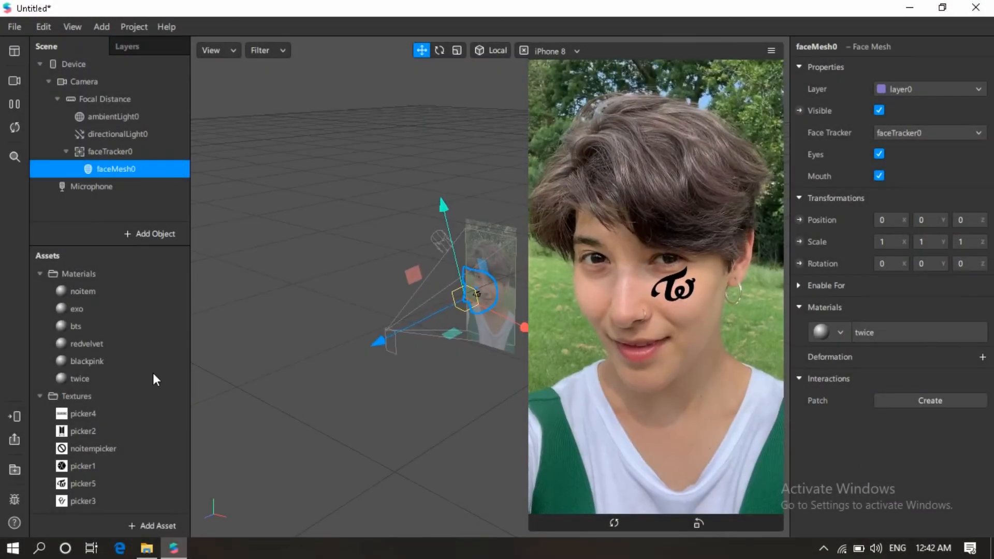
# Add a new script asset to the project, keeping the name script.js
pyautogui.scroll(-3, 143, 457)
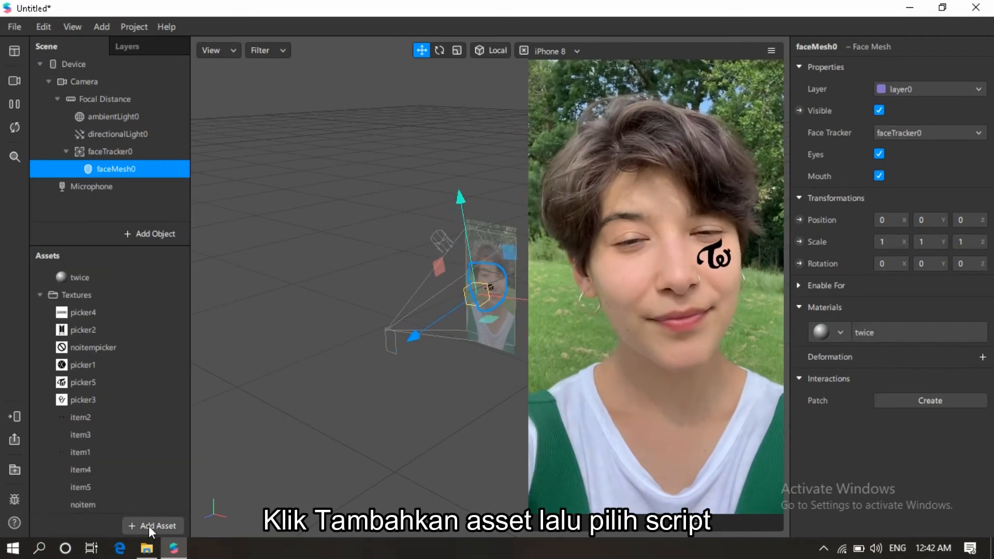
pyautogui.click(148, 526)
pyautogui.click(225, 430)
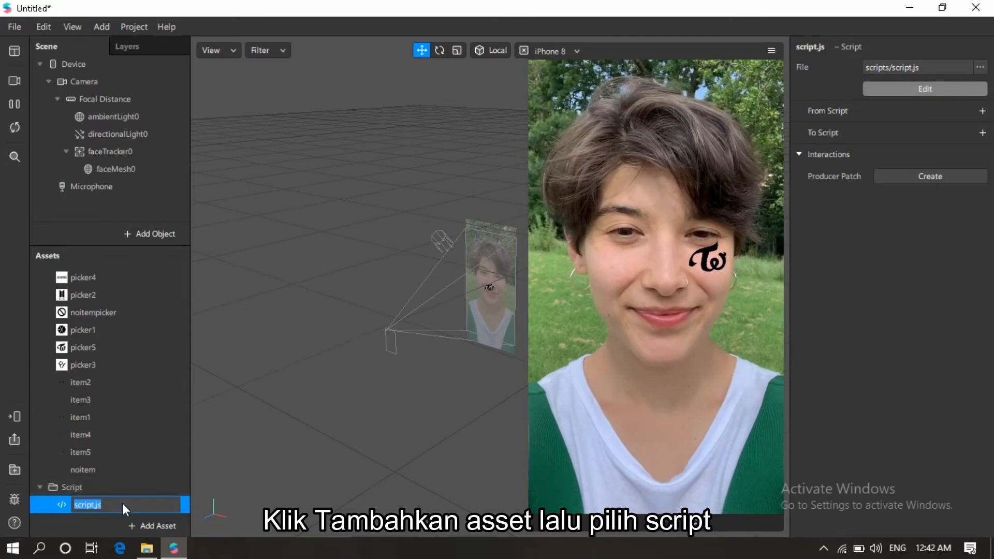
pyautogui.click(106, 493)
pyautogui.click(125, 502)
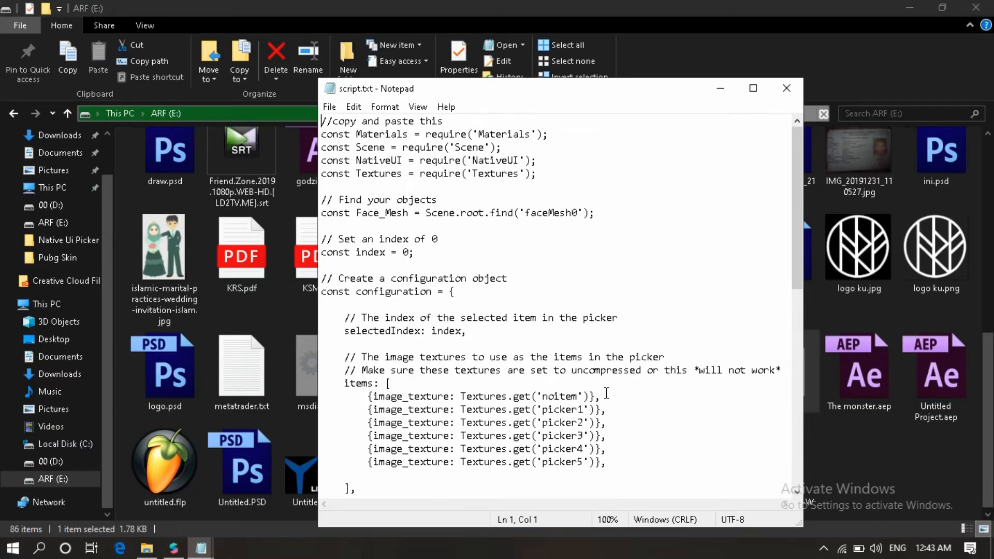
# Copy the entire code from script.txt in Notepad and close that file
pyautogui.hotkey('ctrl', 'a')
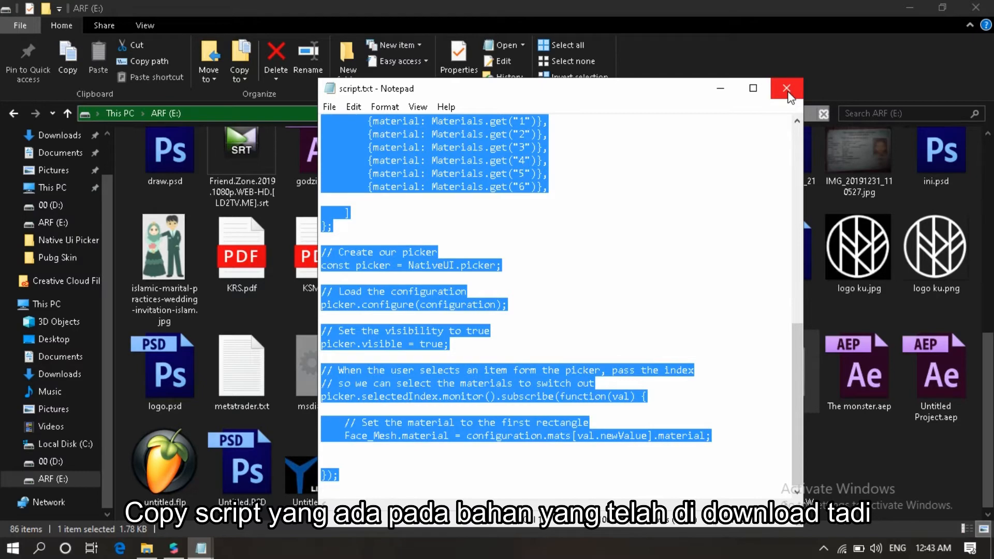
pyautogui.scroll(3, 756, 103)
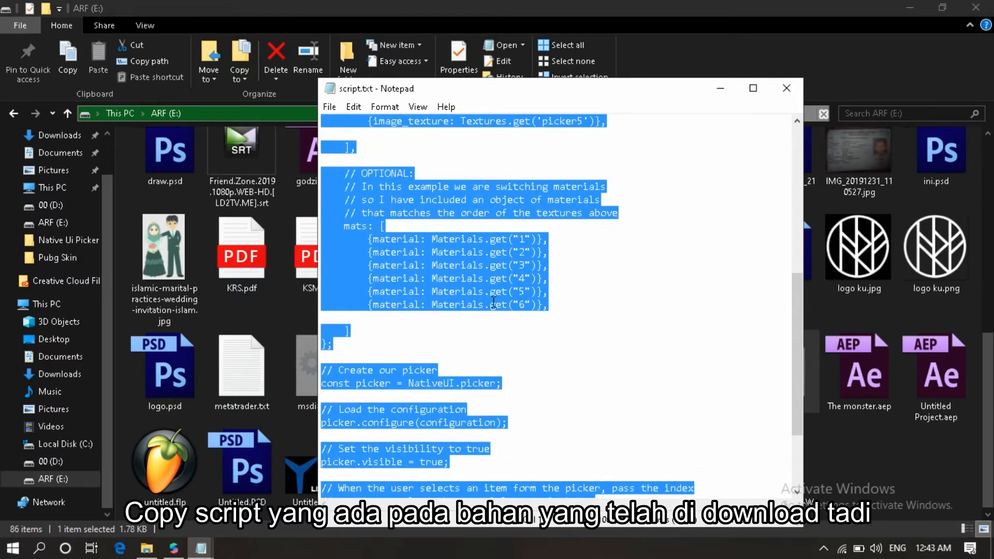
pyautogui.click(787, 88)
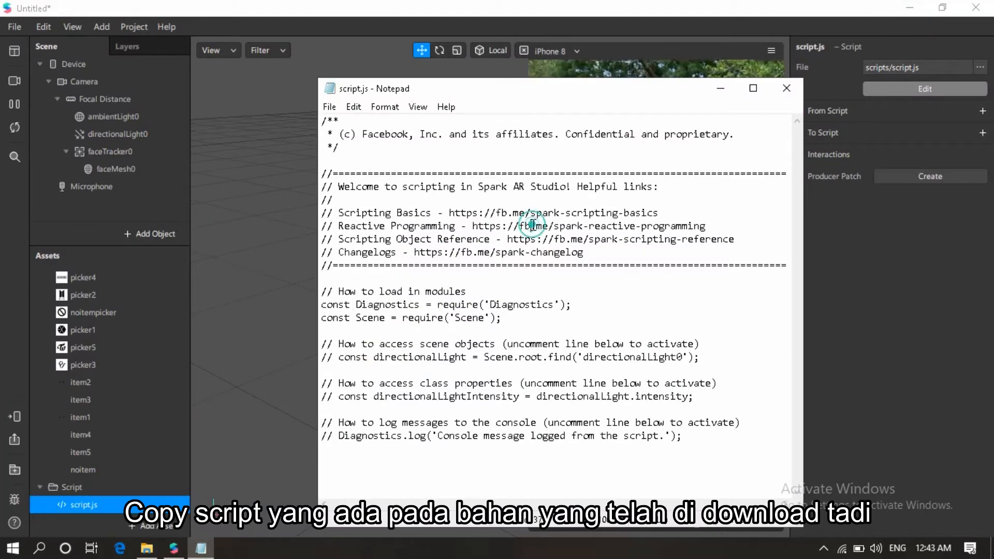
# Replace all the default code in script.js with the copied picker script and review its texture and material entries
pyautogui.hotkey('ctrl', 'a')
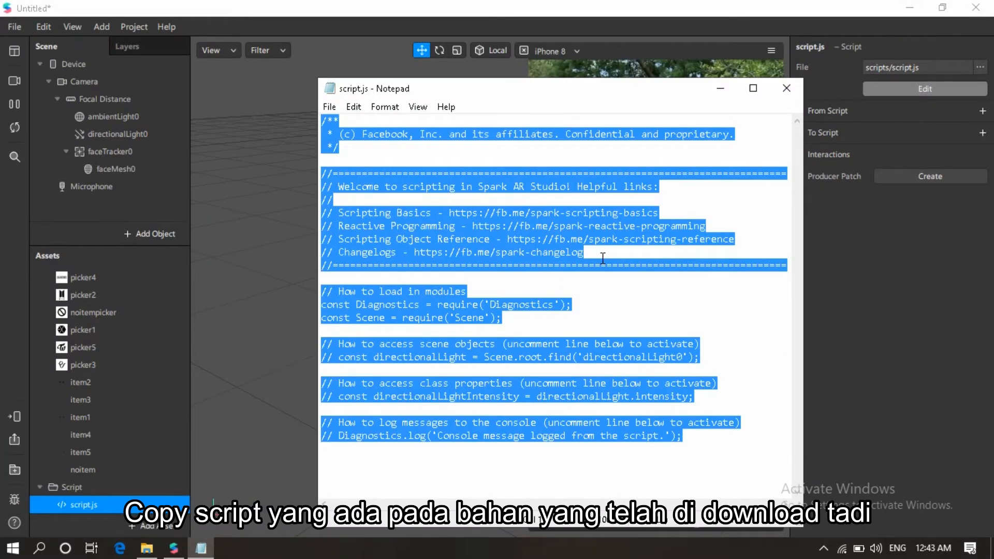
pyautogui.hotkey('ctrl', 'v')
pyautogui.scroll(6, 570, 269)
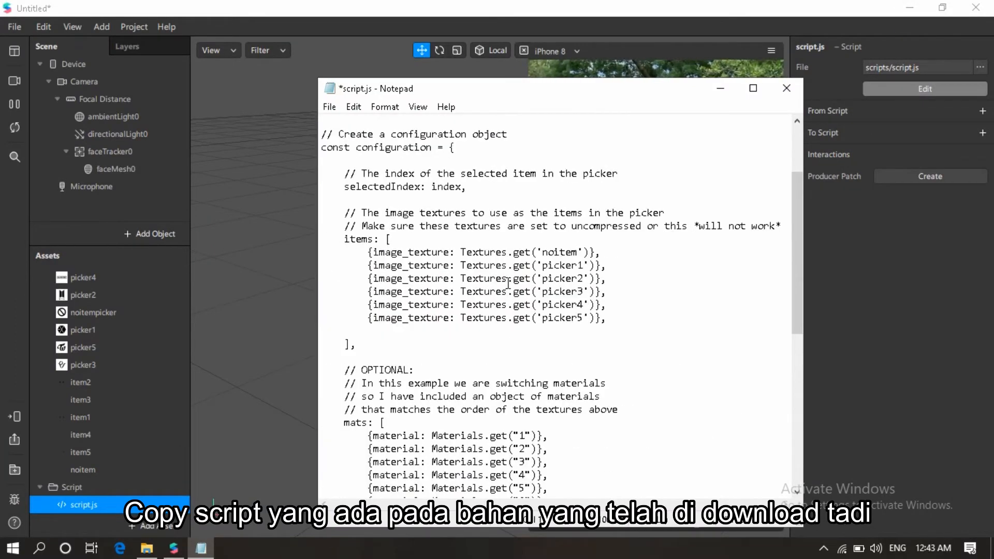
pyautogui.scroll(4, 508, 284)
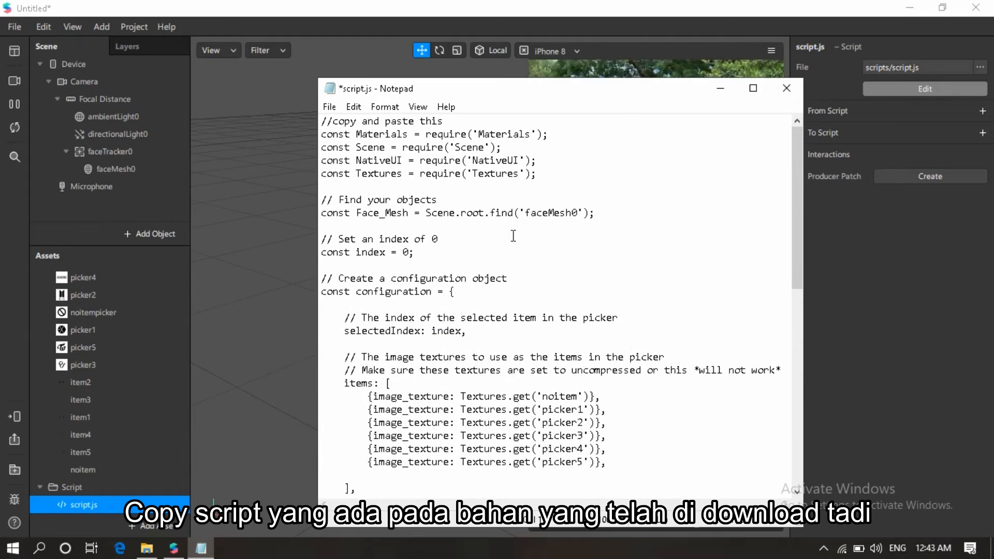
pyautogui.scroll(-3, 513, 236)
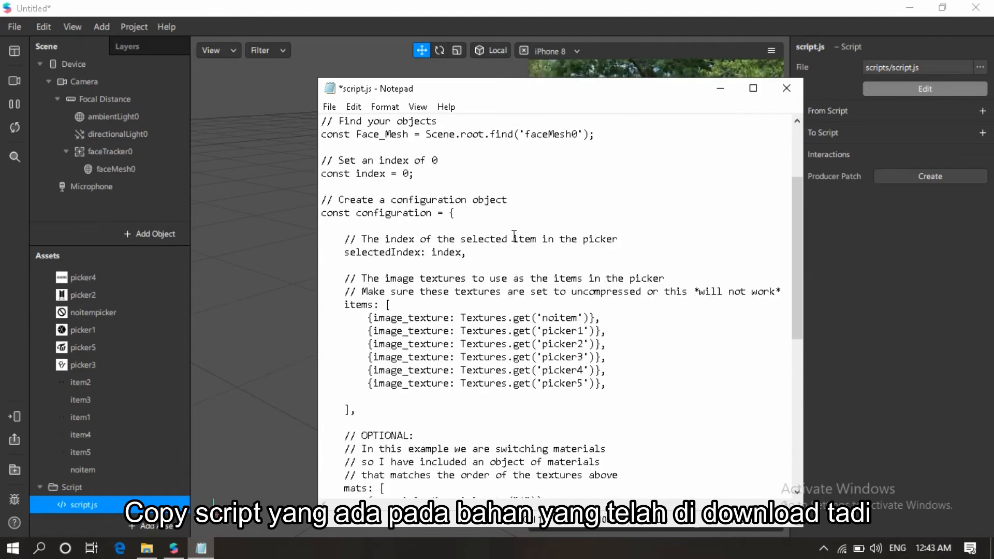
pyautogui.scroll(5, 132, 355)
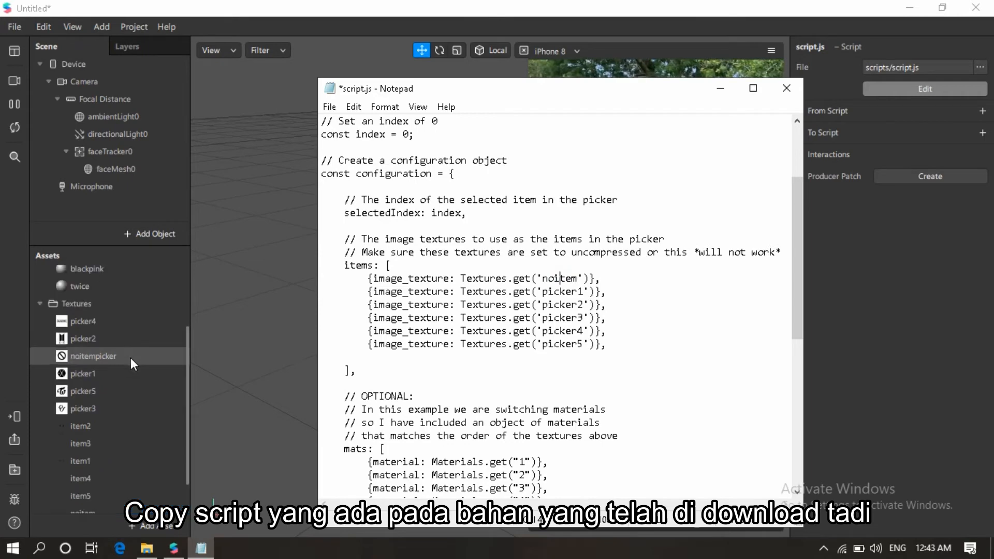
pyautogui.scroll(-3, 459, 328)
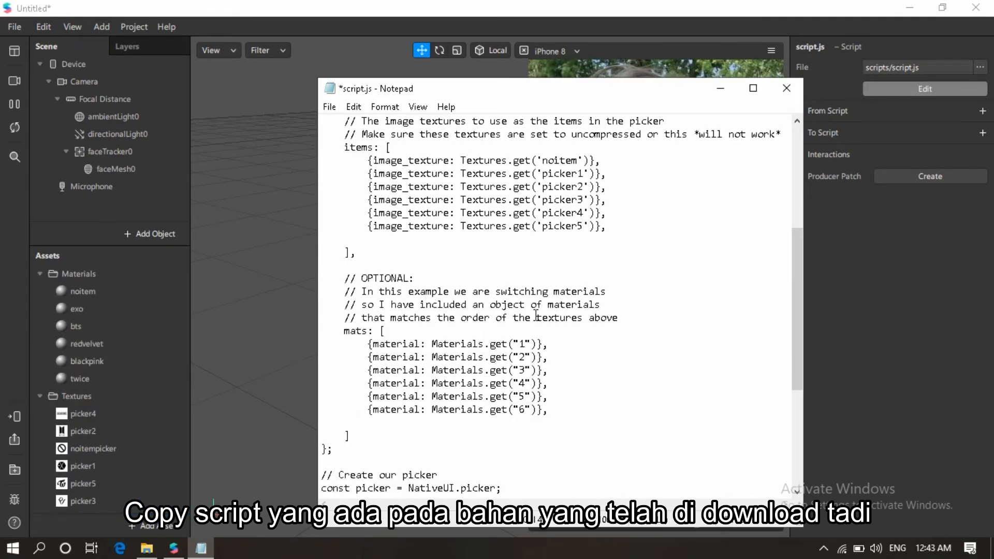
pyautogui.scroll(1, 536, 315)
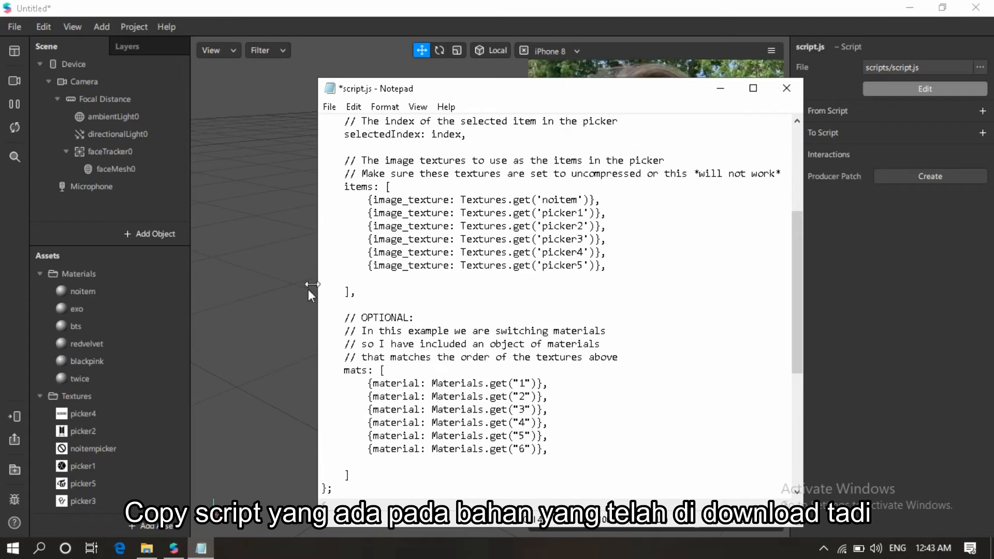
pyautogui.scroll(-7, 568, 274)
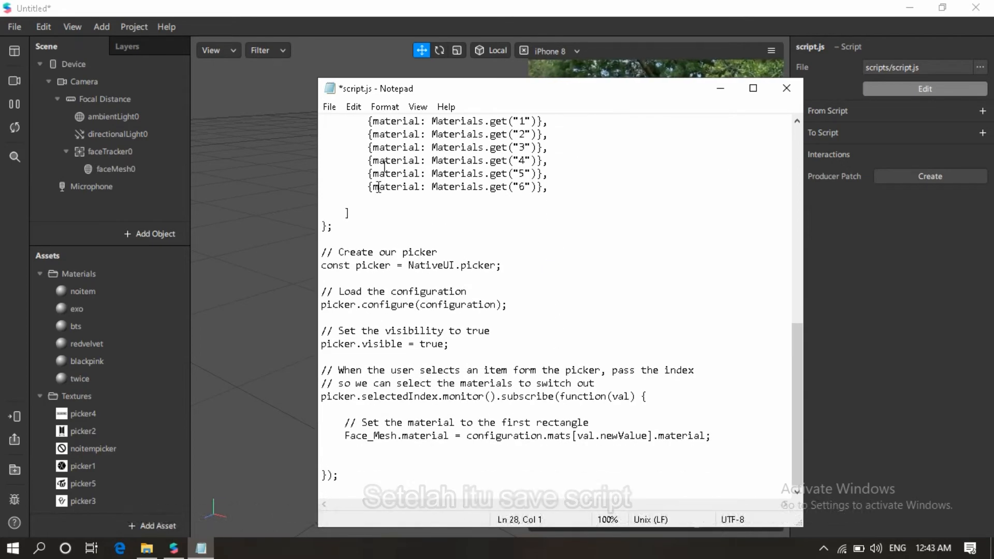
# Save and close script.js, and shrink the phone preview in Spark AR Studio
pyautogui.hotkey('ctrl', 's')
pyautogui.click(330, 108)
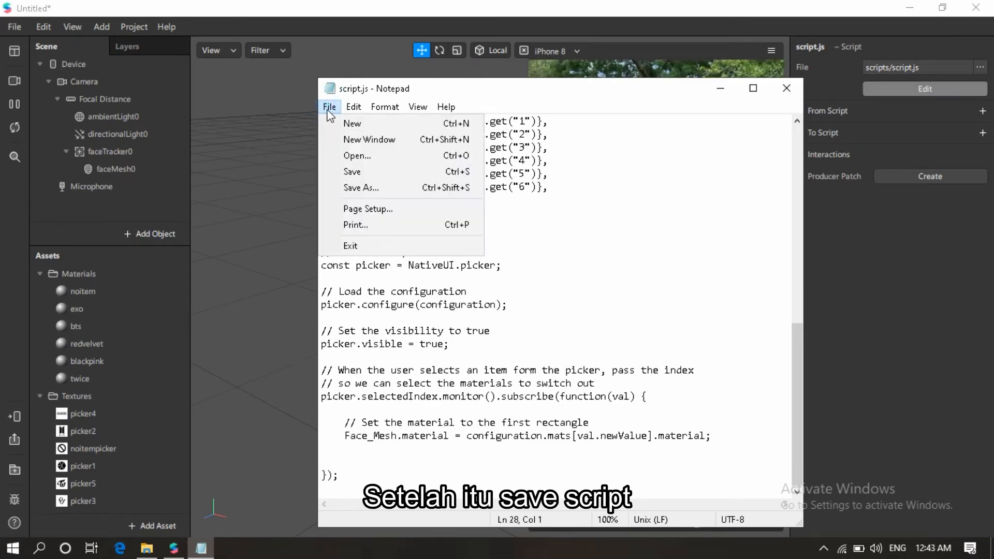
pyautogui.click(348, 172)
pyautogui.click(787, 88)
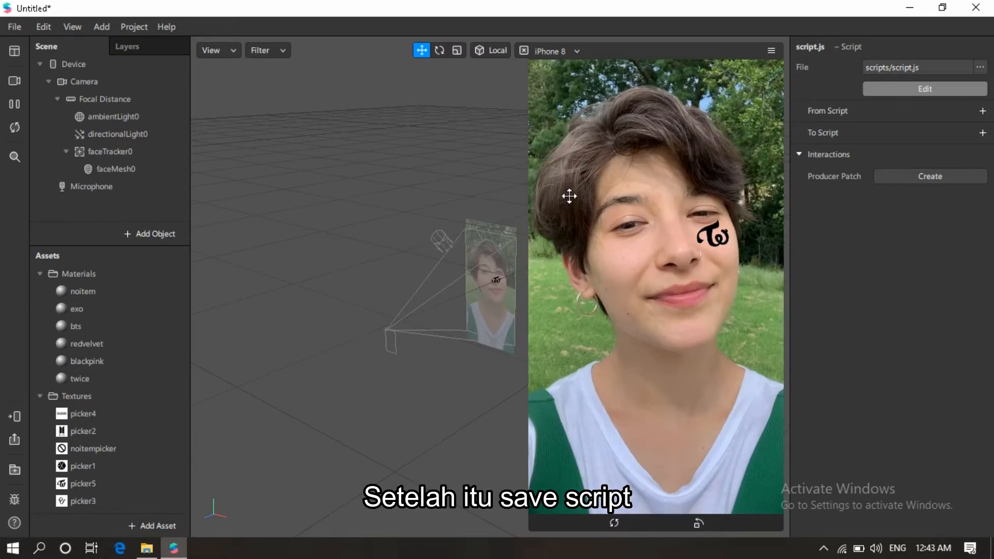
pyautogui.moveTo(529, 209); pyautogui.dragTo(584, 206)
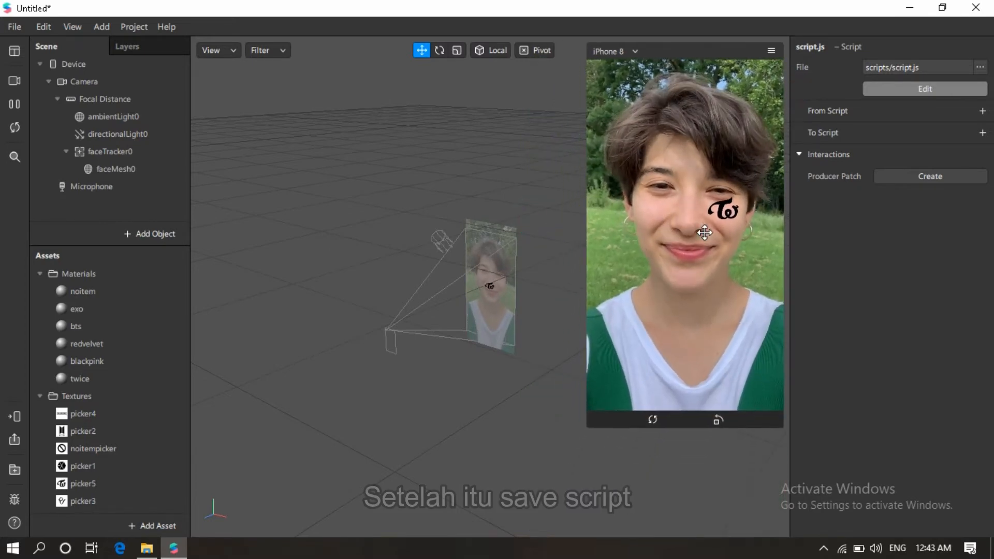
# Open the project properties and remove Facebook from the selected platforms
pyautogui.click(133, 31)
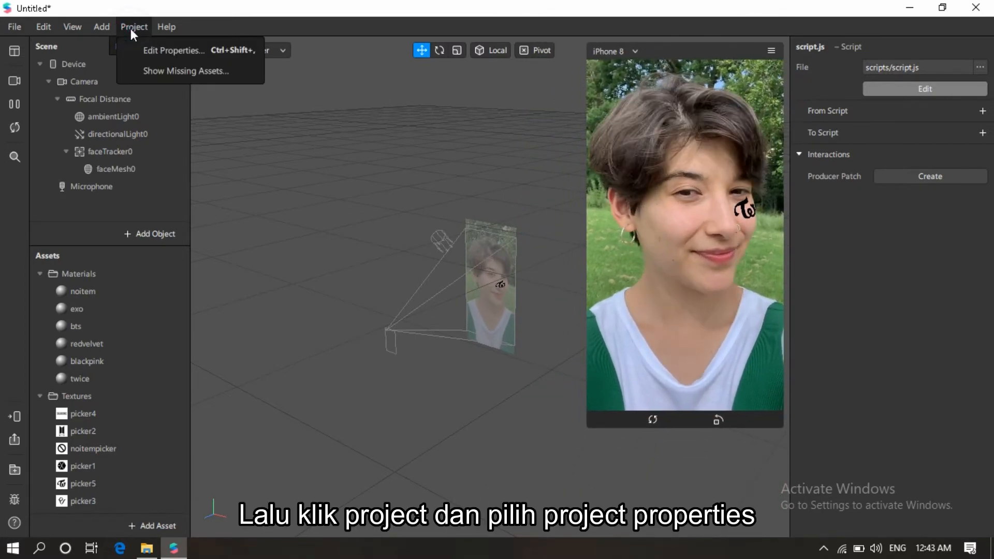
pyautogui.click(145, 50)
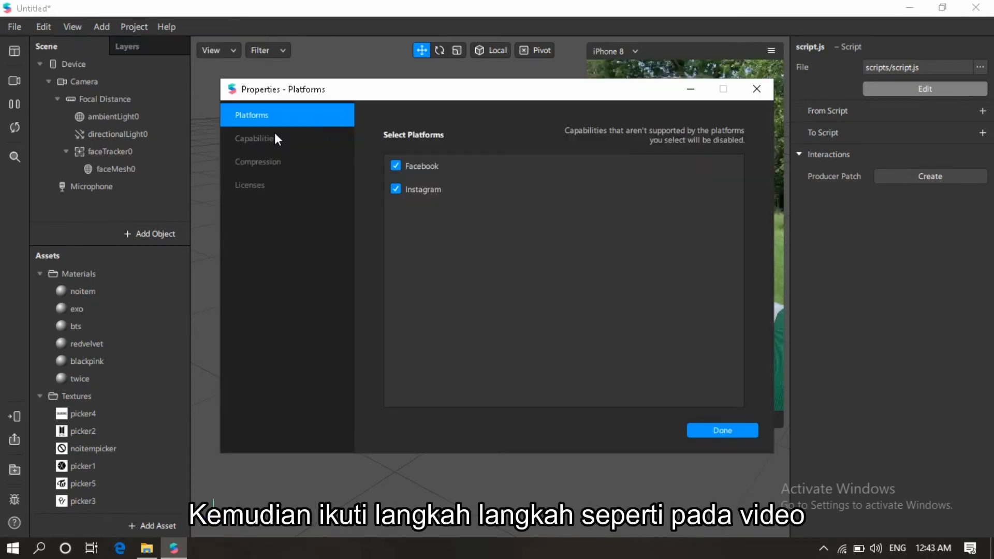
pyautogui.click(275, 137)
pyautogui.click(271, 122)
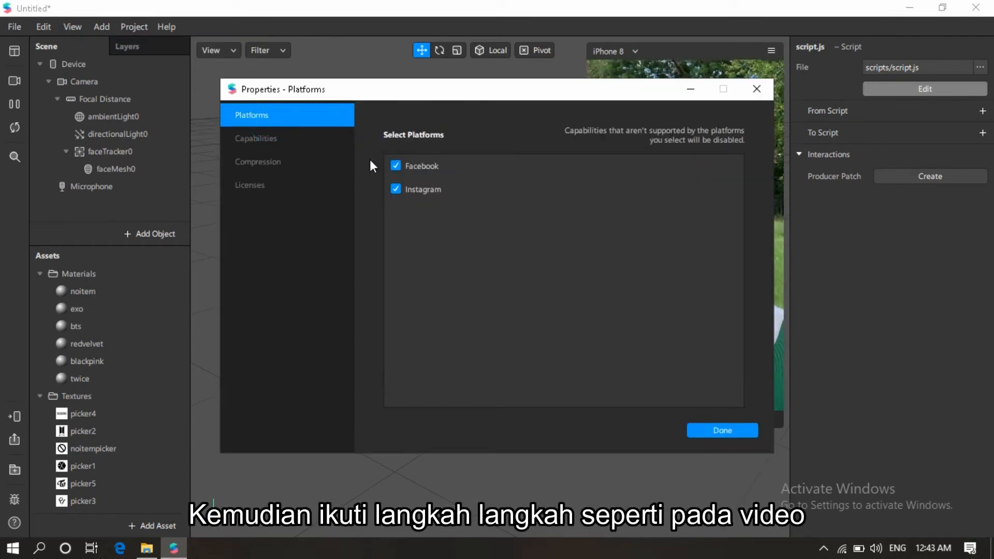
pyautogui.click(396, 166)
# Review the Picker option of the Native UI Control capability and finish editing the project properties
pyautogui.click(272, 143)
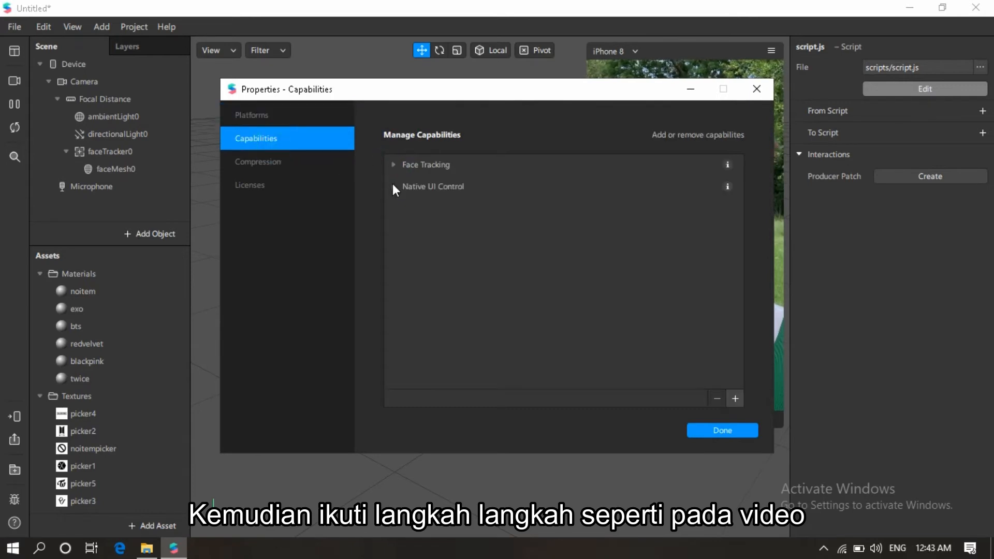
pyautogui.click(400, 188)
pyautogui.click(392, 188)
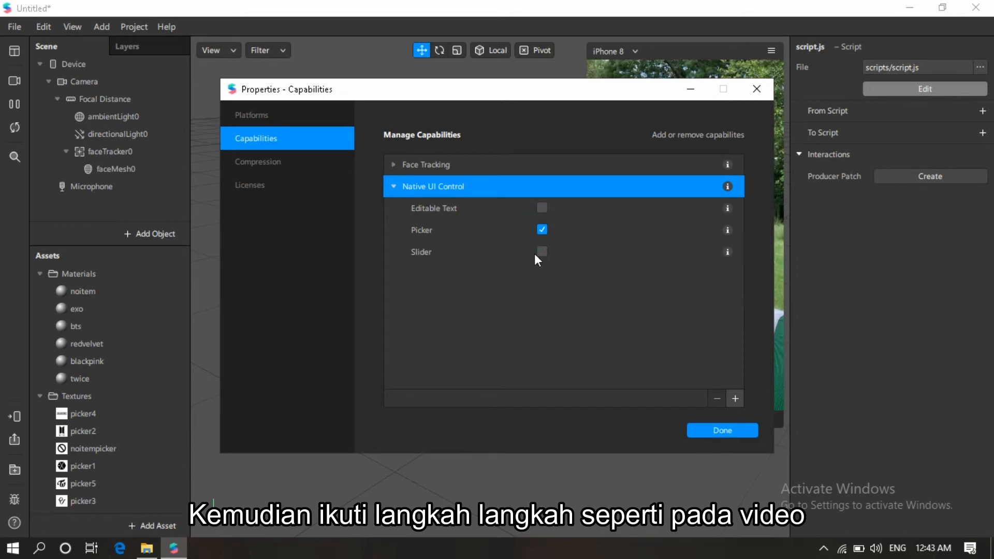
pyautogui.click(308, 122)
pyautogui.click(307, 136)
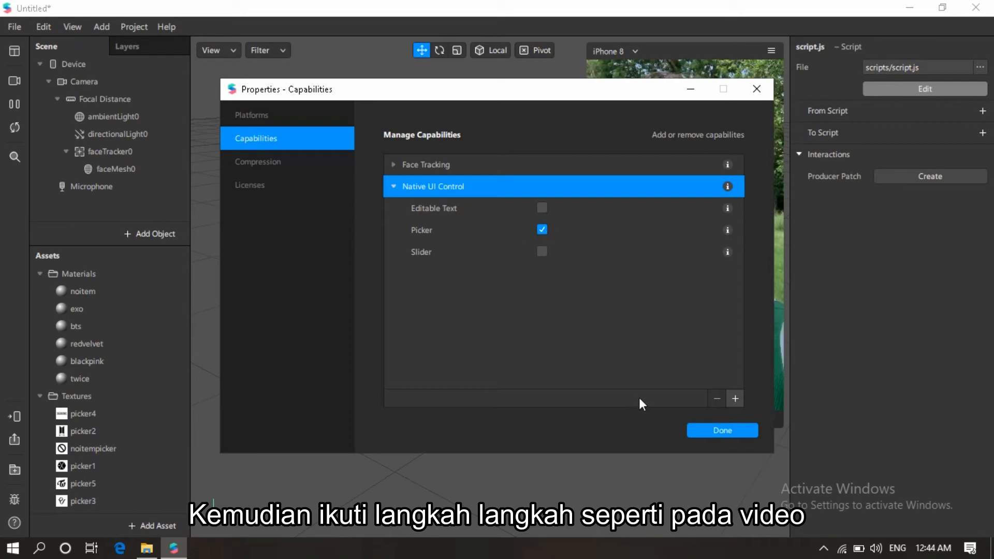
pyautogui.click(712, 430)
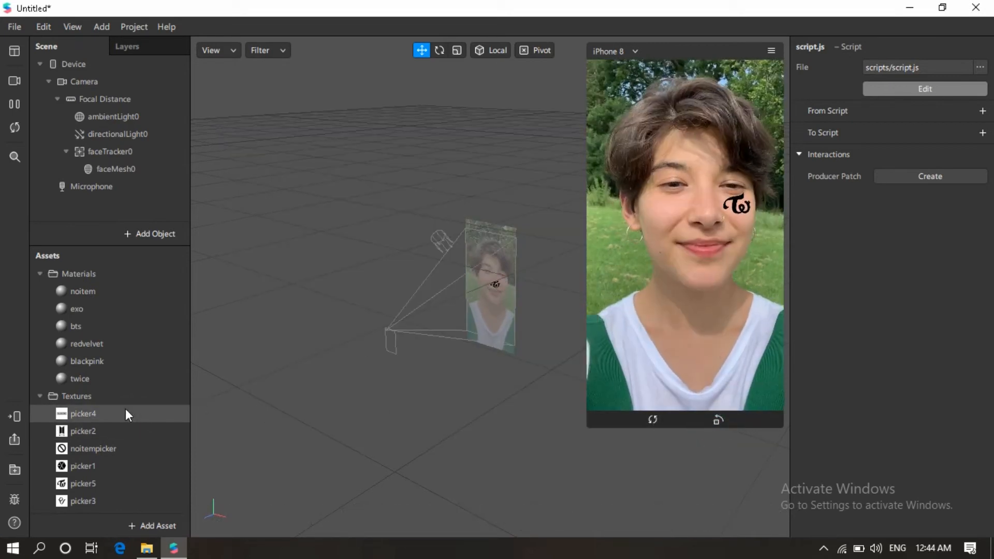
# Widen the properties area for the picker4 texture and enable its No compression option
pyautogui.click(120, 411)
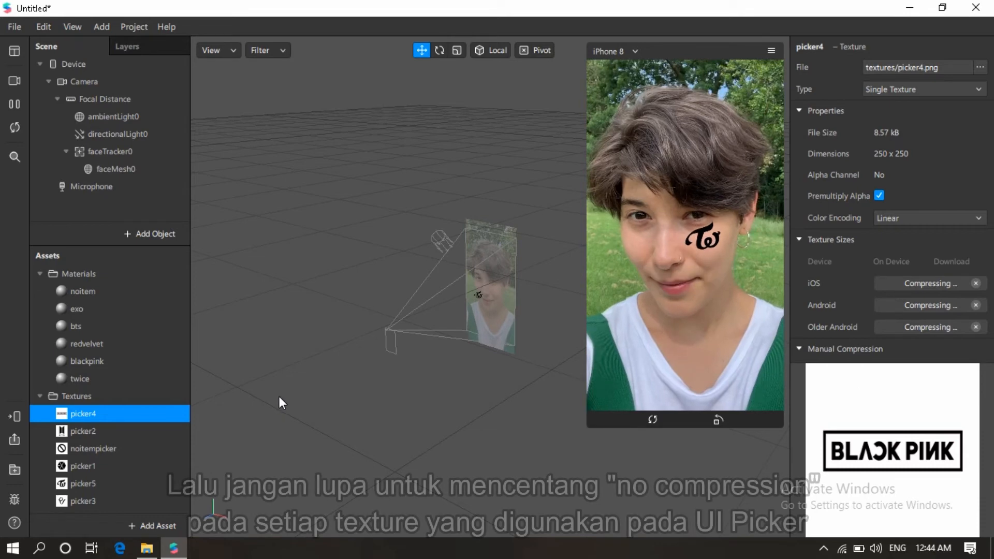
pyautogui.scroll(-2, 128, 406)
pyautogui.scroll(-3, 128, 406)
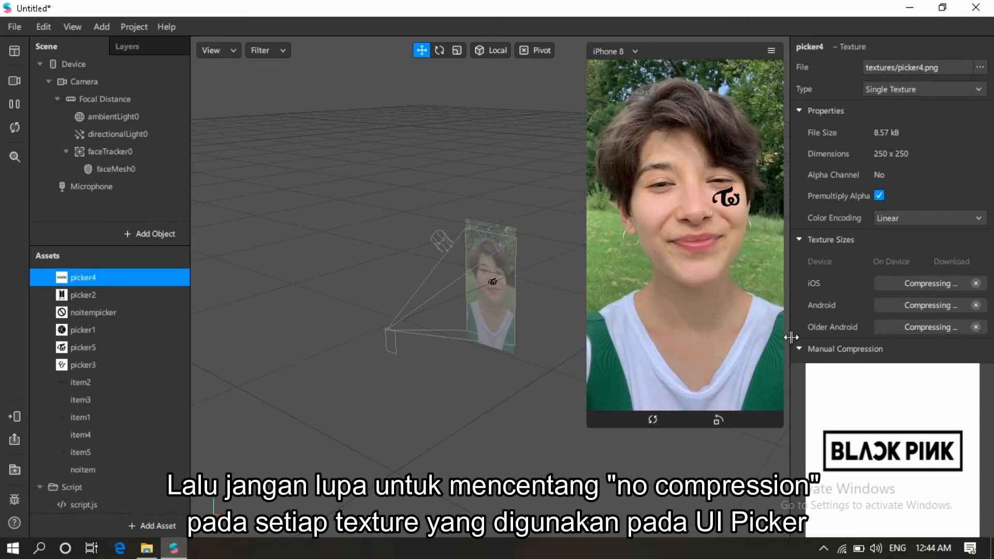
pyautogui.moveTo(790, 337)
pyautogui.mouseDown()
pyautogui.moveTo(810, 337)
pyautogui.moveTo(778, 337)
pyautogui.mouseUp()
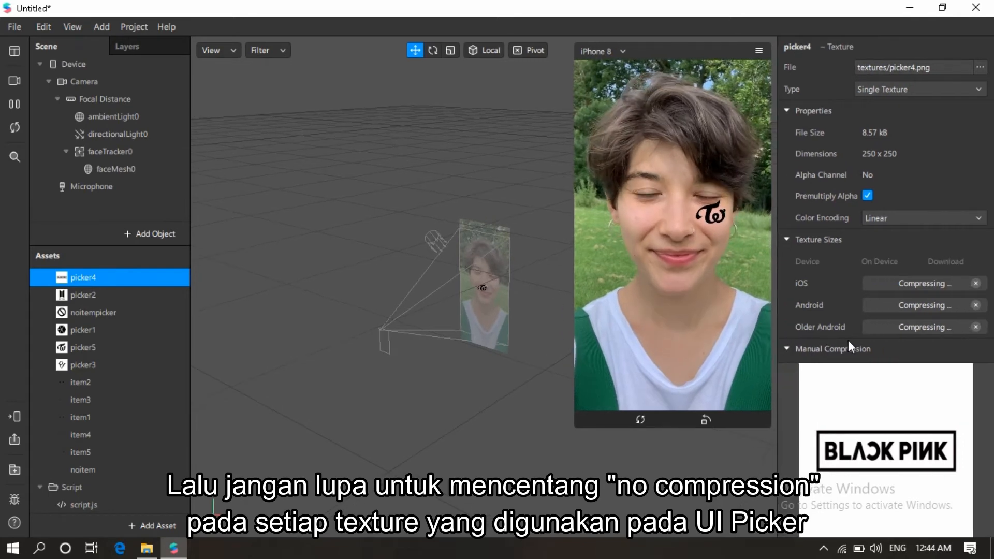
pyautogui.scroll(-3, 853, 342)
pyautogui.scroll(-2, 852, 340)
pyautogui.click(868, 180)
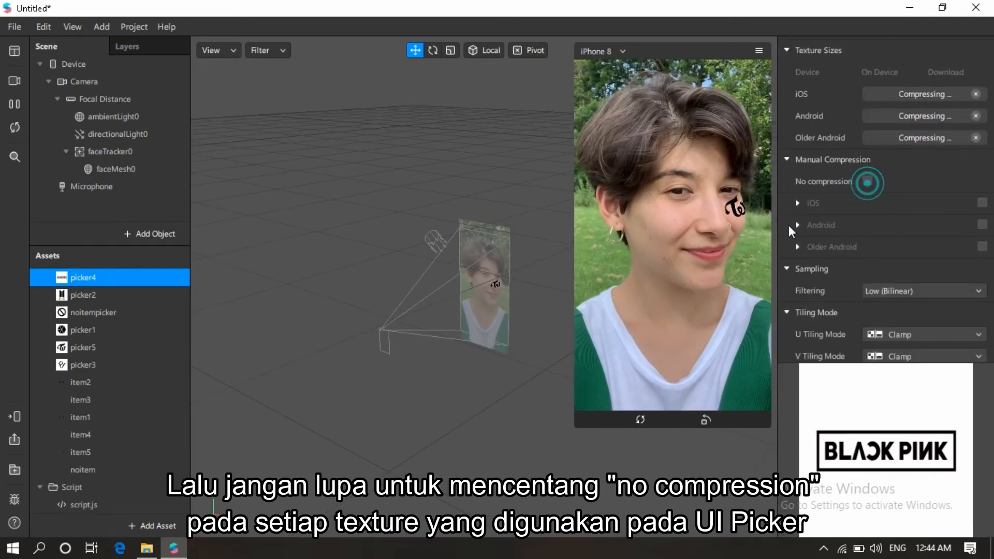
# Enable the No compression option for the picker2 and noitempicker textures
pyautogui.click(100, 295)
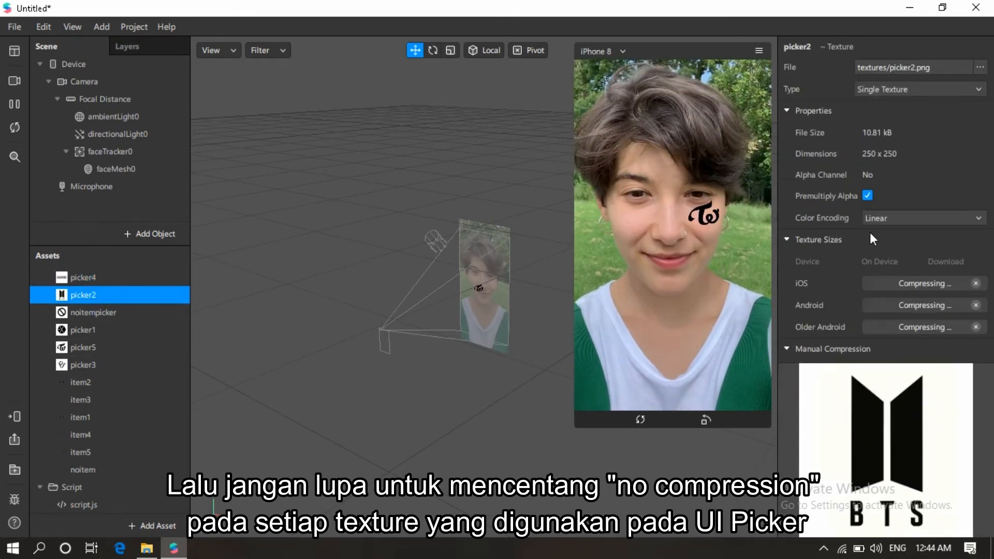
pyautogui.scroll(-3, 856, 300)
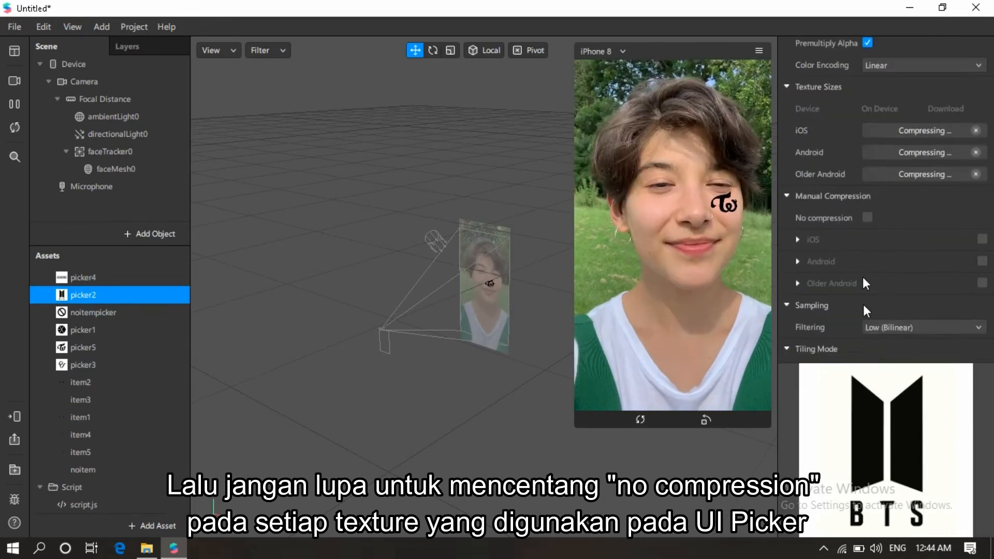
pyautogui.click(863, 198)
pyautogui.click(140, 313)
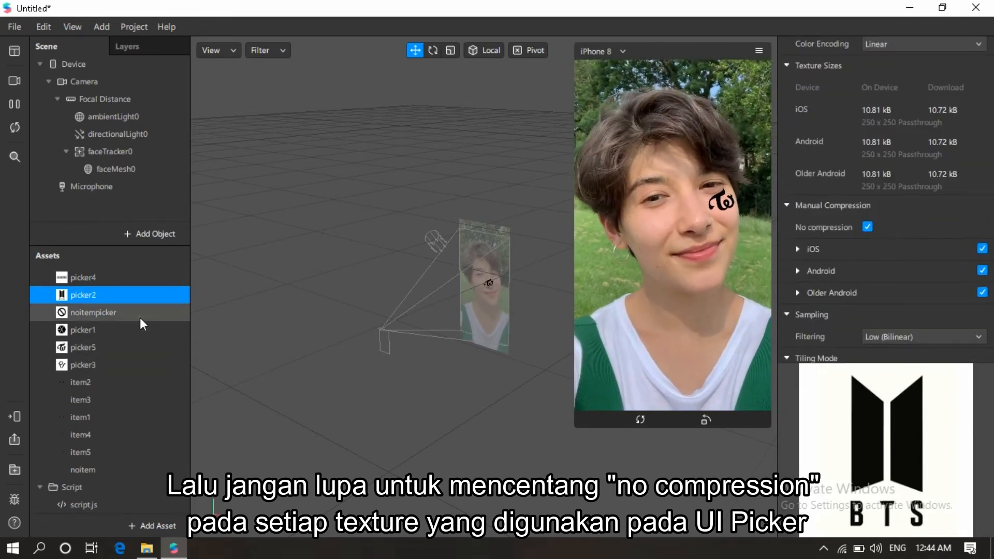
pyautogui.scroll(-2, 864, 243)
pyautogui.click(867, 274)
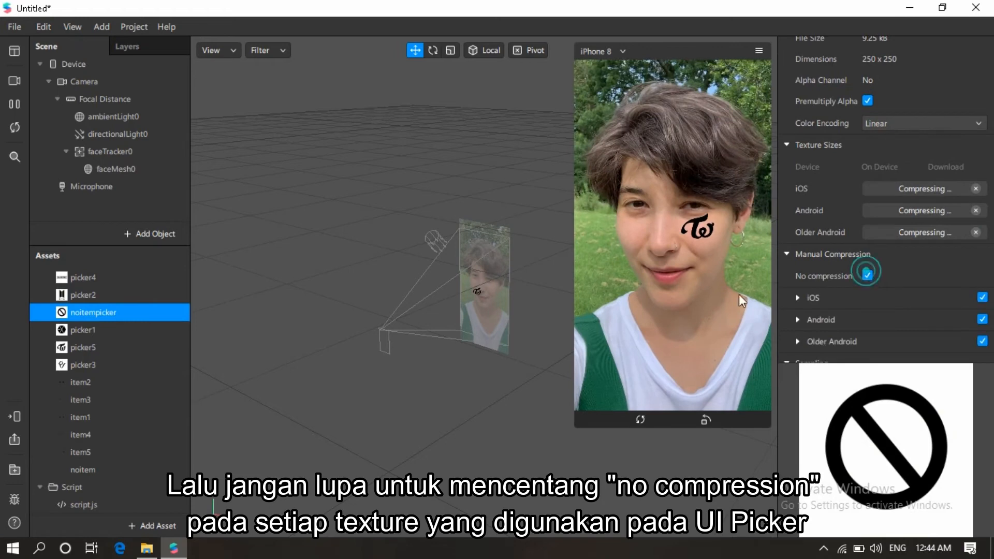
# Enable the No compression option for the picker1 and picker5 textures
pyautogui.click(125, 330)
pyautogui.scroll(-3, 848, 282)
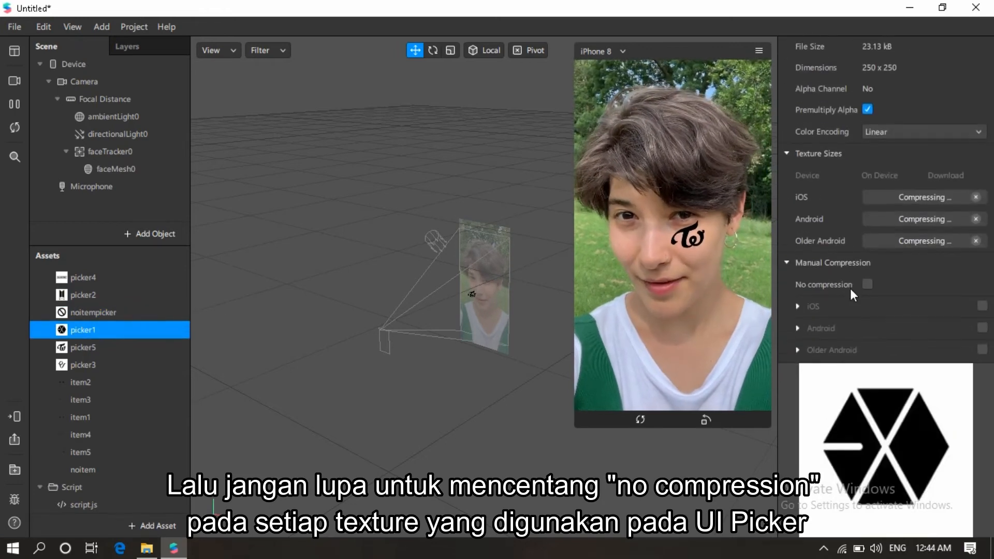
pyautogui.click(867, 275)
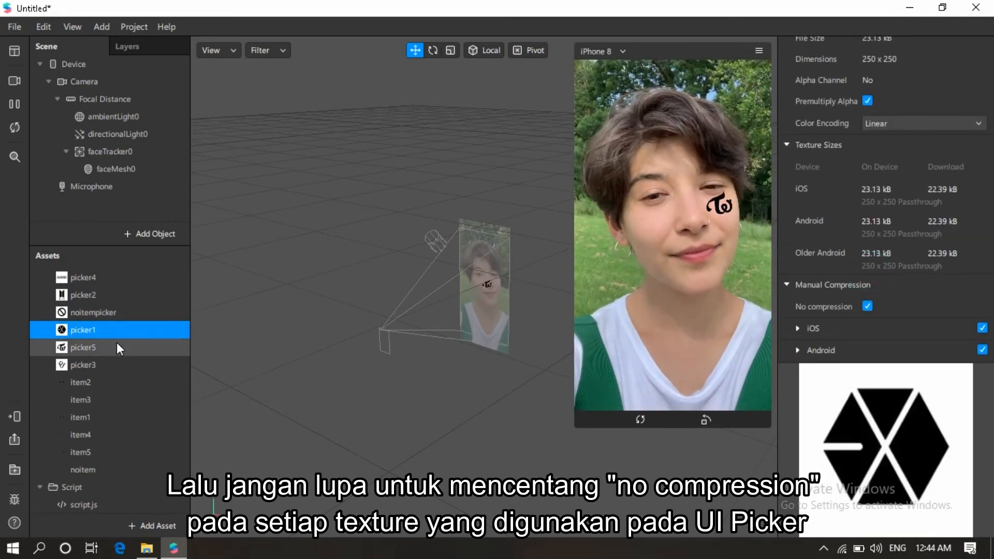
pyautogui.click(117, 347)
pyautogui.scroll(-3, 863, 283)
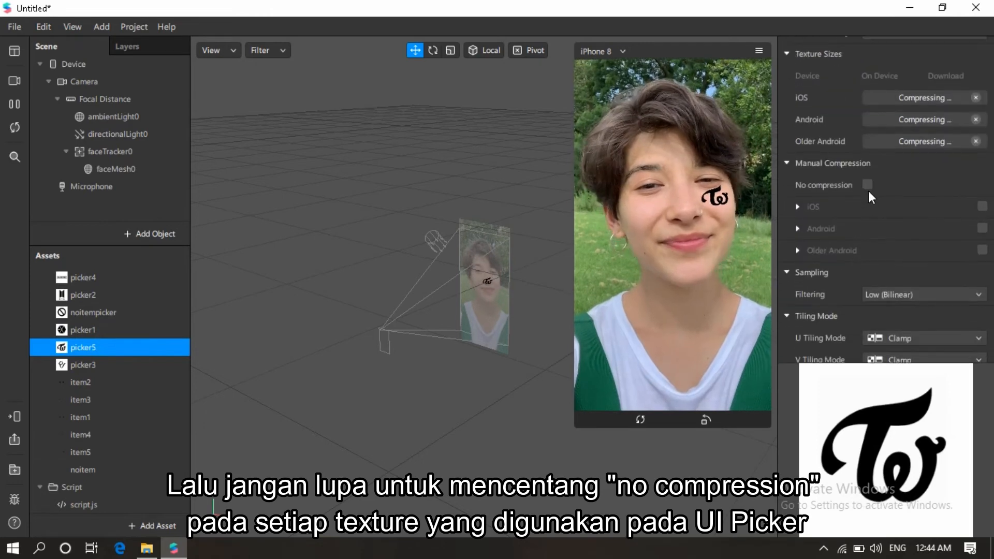
pyautogui.click(868, 188)
# Enable the No compression option for the picker3 texture
pyautogui.click(119, 363)
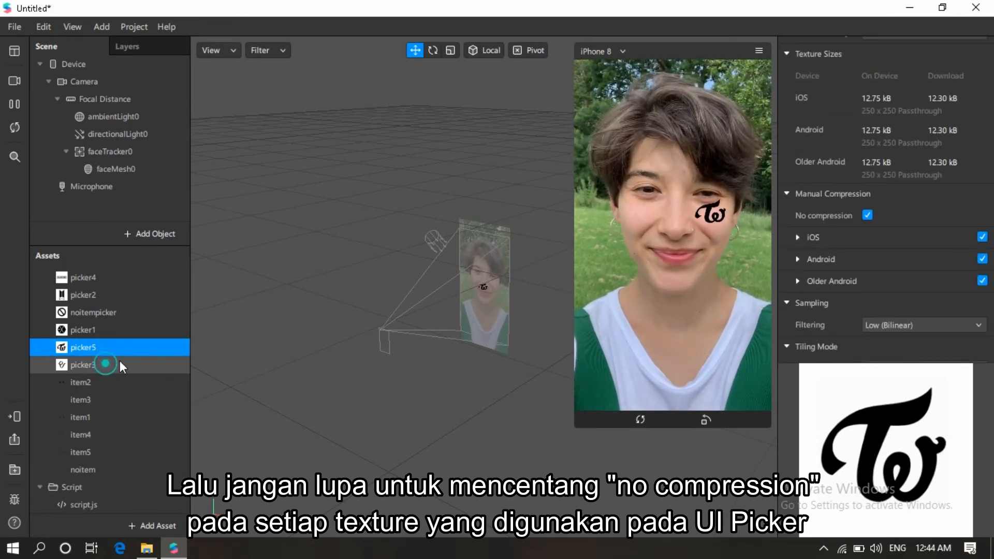
pyautogui.scroll(-3, 845, 284)
pyautogui.click(868, 244)
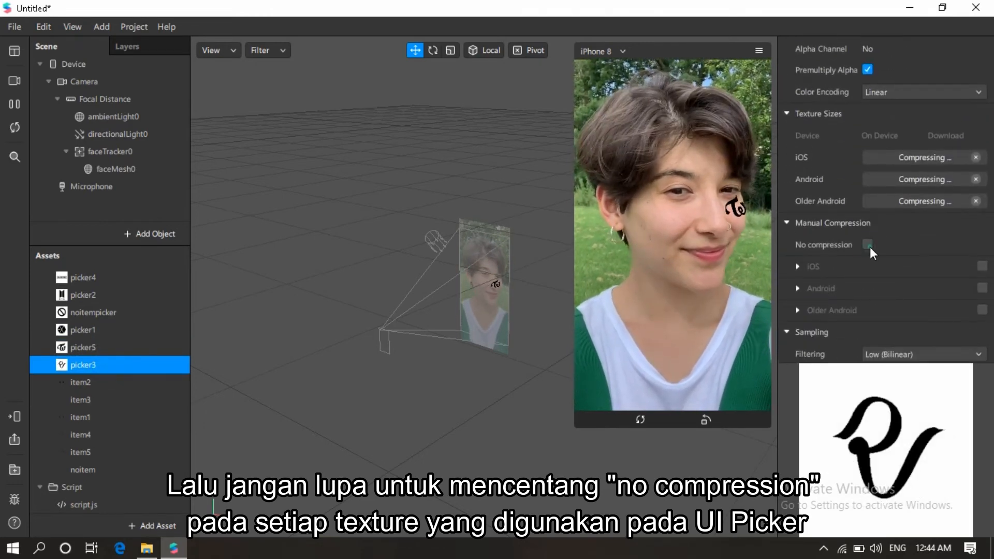
# Review the manual compression settings of the picker4 texture for iOS, Android and Older Android, and deselect the texture
pyautogui.scroll(1, 115, 346)
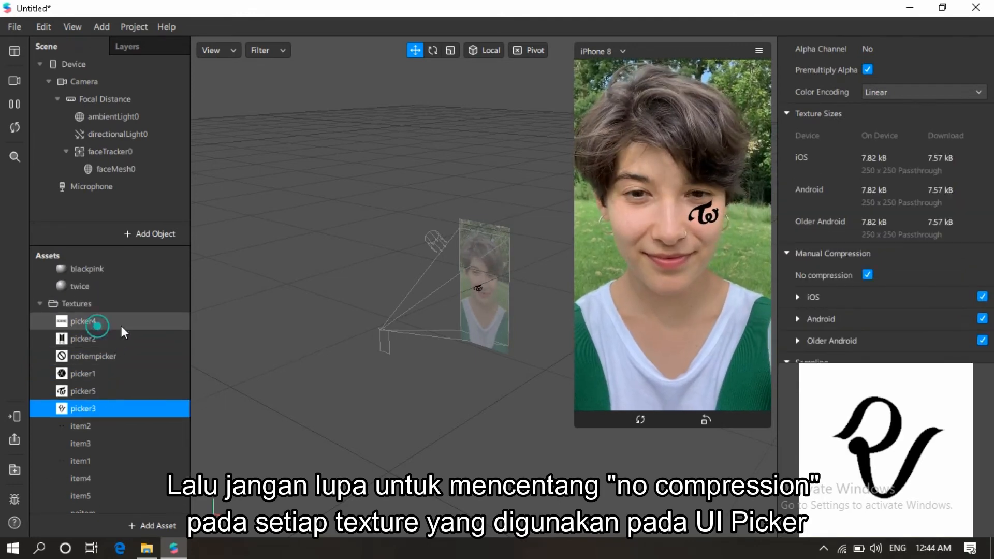
pyautogui.click(97, 323)
pyautogui.scroll(-2, 854, 242)
pyautogui.scroll(-6, 866, 238)
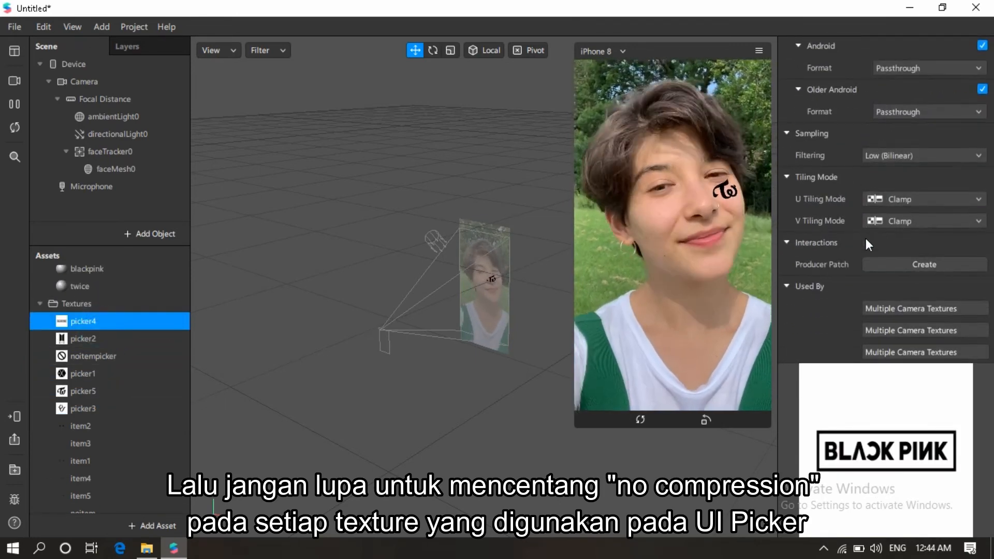
pyautogui.scroll(2, 866, 239)
pyautogui.scroll(3, 849, 239)
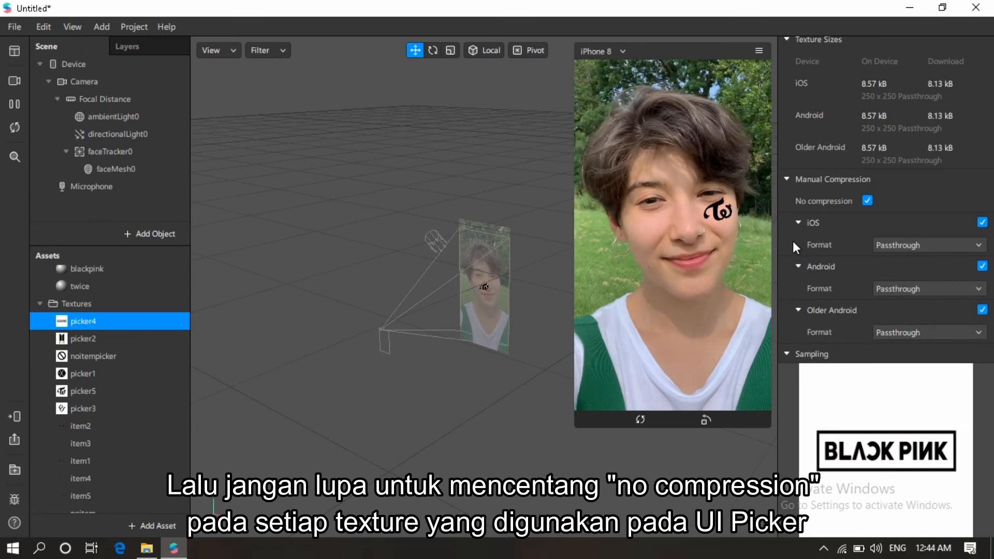
pyautogui.click(668, 448)
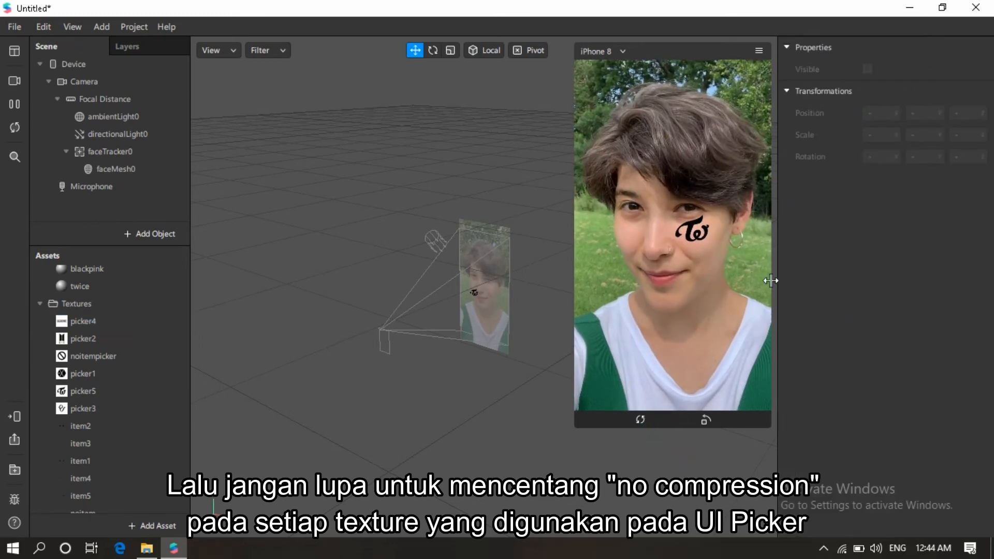
# In script.js, set the mats material names in order to noitem, exo, bts, redvelvet, blackpink and twice, and save the script
pyautogui.moveTo(573, 292); pyautogui.dragTo(516, 297)
pyautogui.scroll(-2, 150, 449)
pyautogui.click(111, 501)
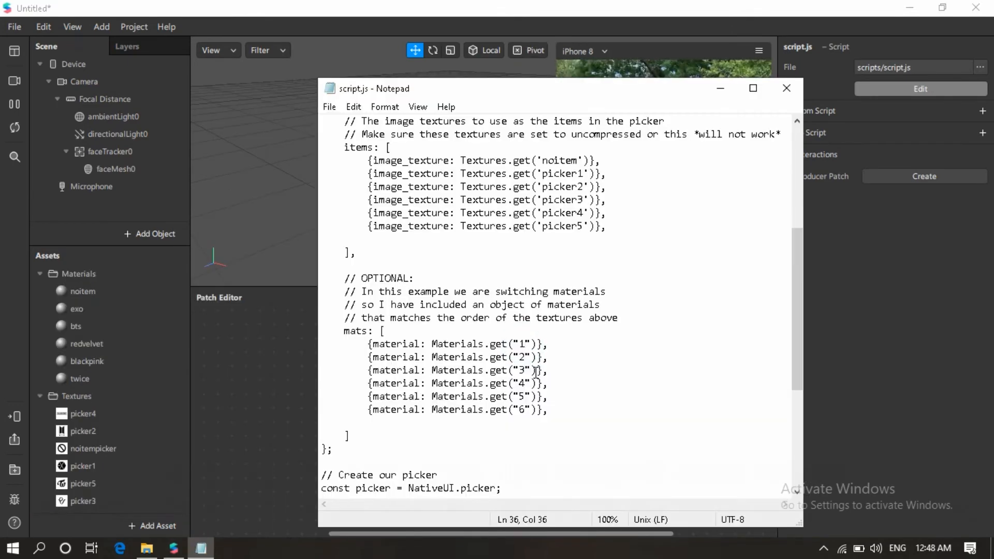
pyautogui.press('BackSpace')
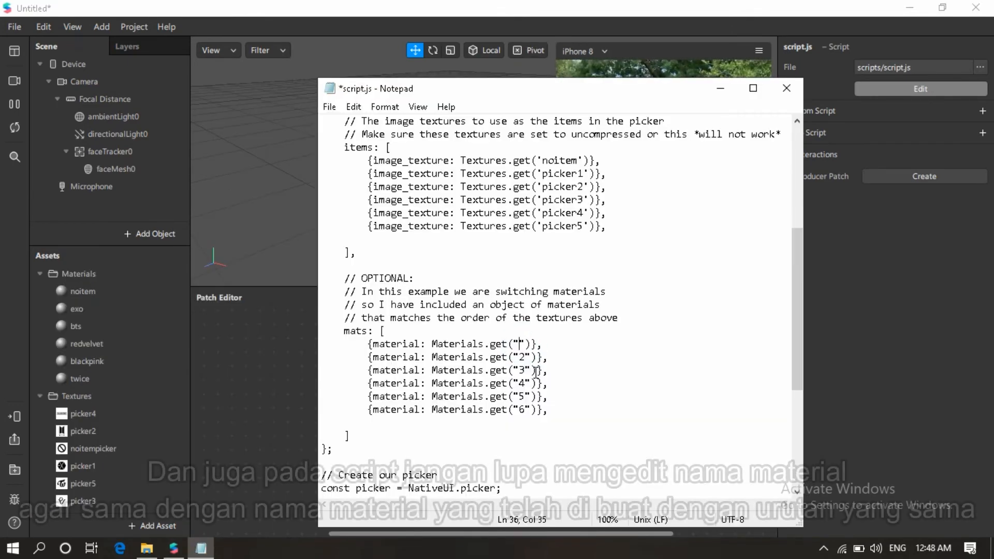
pyautogui.write('noitem')
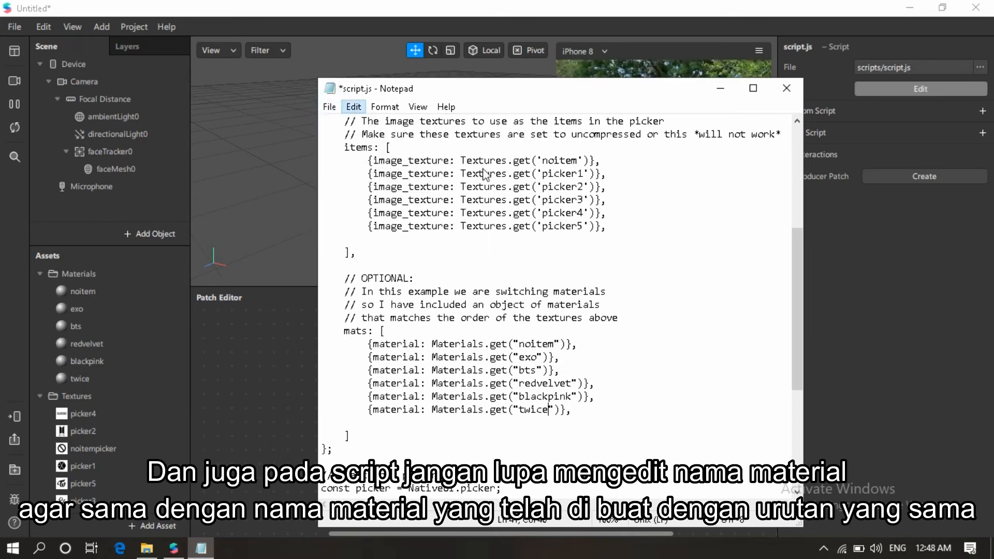
pyautogui.click(336, 109)
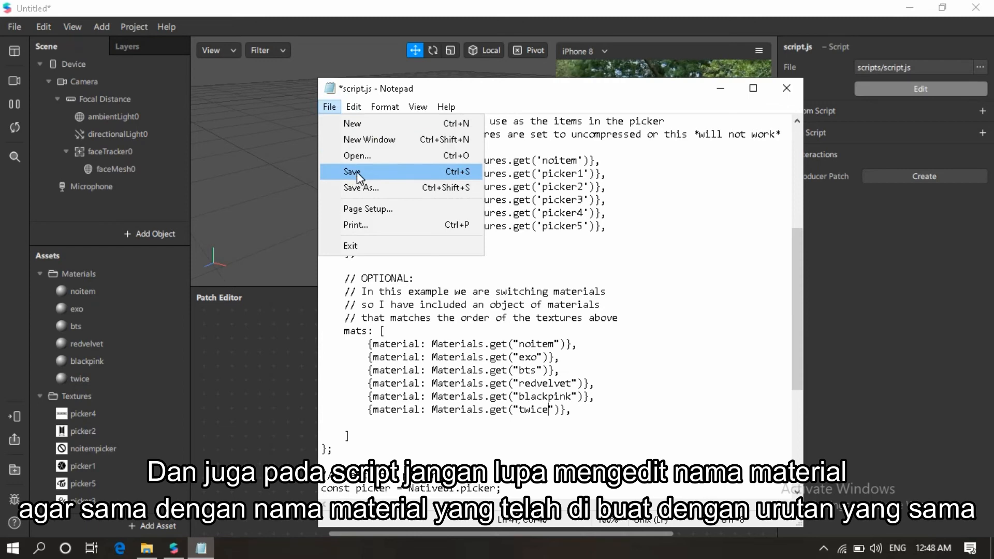
pyautogui.click(356, 170)
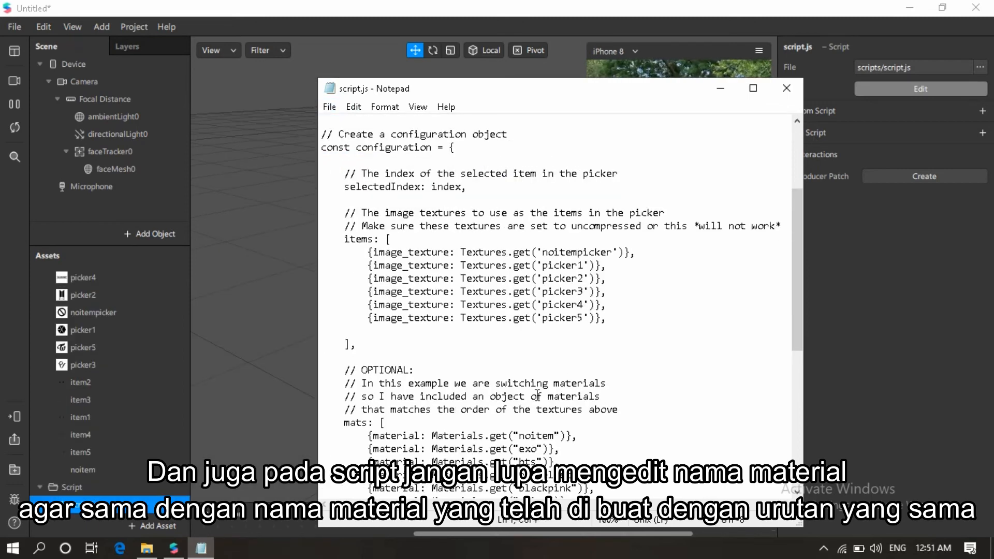
# Check the picker texture and material lists in script.js, uncover the phone preview behind the script window, and close the script
pyautogui.scroll(1, 537, 396)
pyautogui.scroll(1, 538, 395)
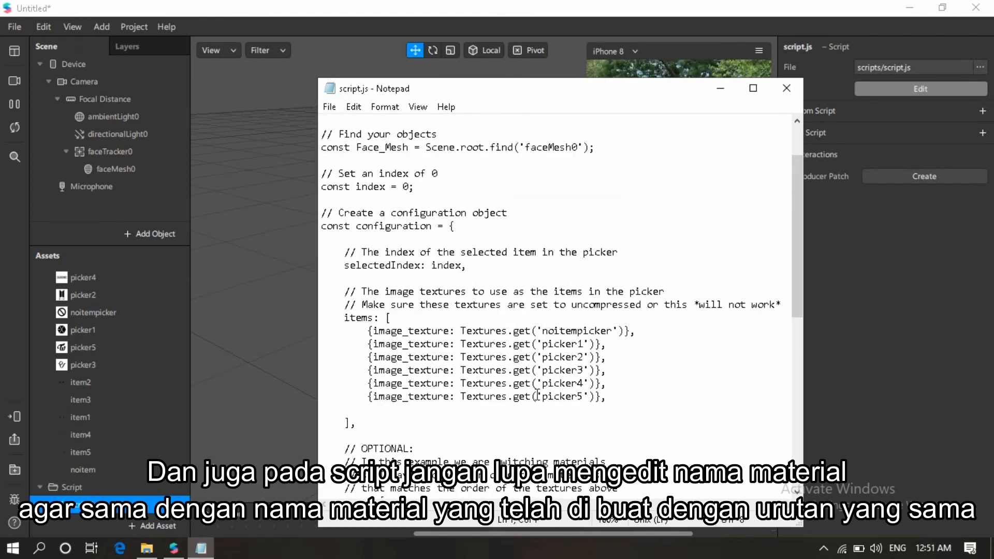
pyautogui.scroll(-3, 537, 394)
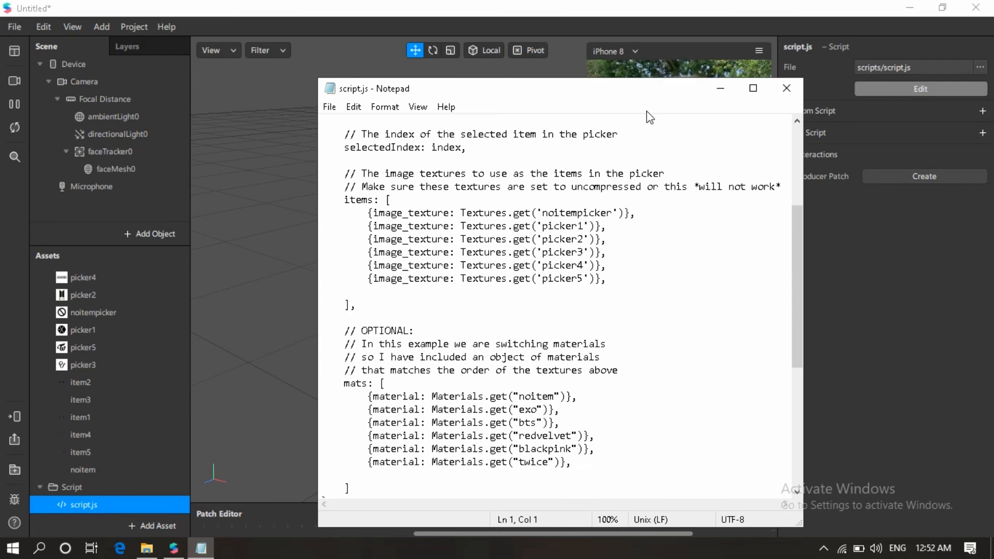
pyautogui.moveTo(653, 89); pyautogui.dragTo(468, 84)
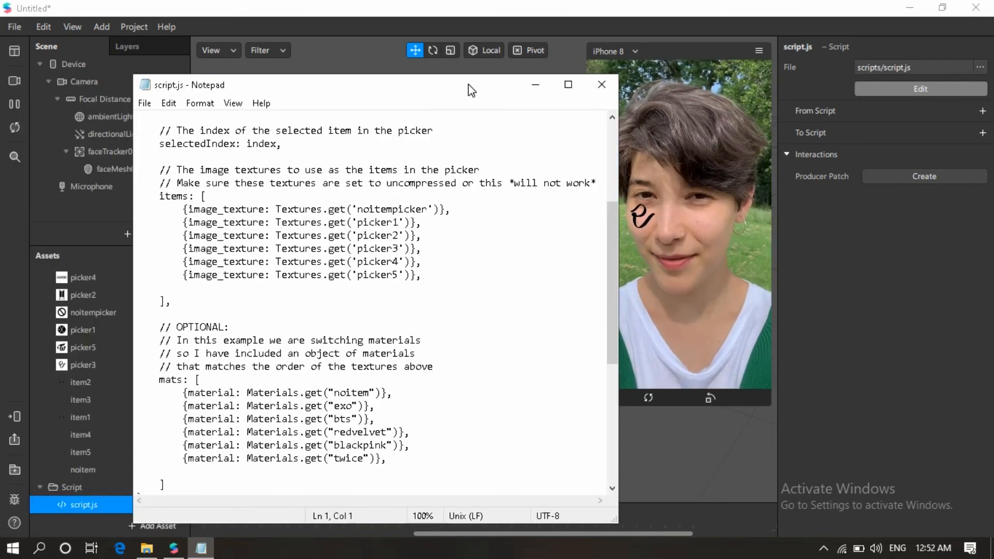
pyautogui.scroll(5, 269, 303)
pyautogui.click(269, 303)
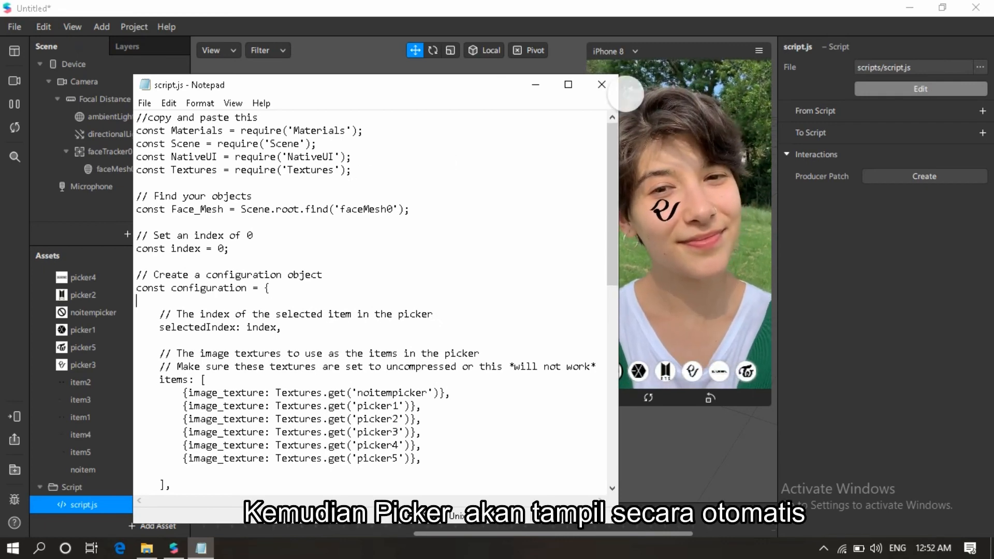
pyautogui.click(602, 85)
# Try the EXO and BTS picker items in the phone preview and enlarge the preview
pyautogui.click(641, 375)
pyautogui.click(671, 371)
pyautogui.click(688, 372)
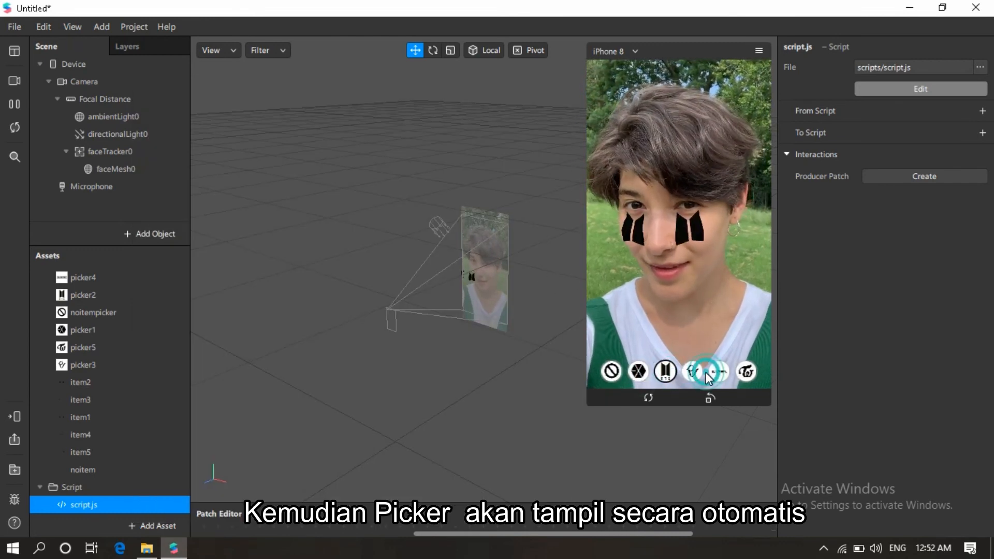
pyautogui.moveTo(592, 299); pyautogui.dragTo(544, 300)
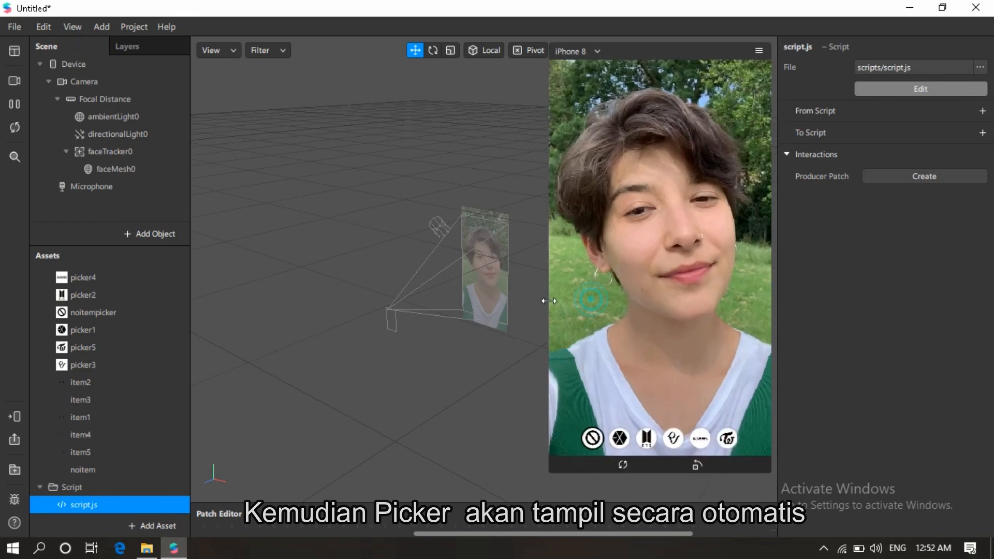
pyautogui.click(650, 338)
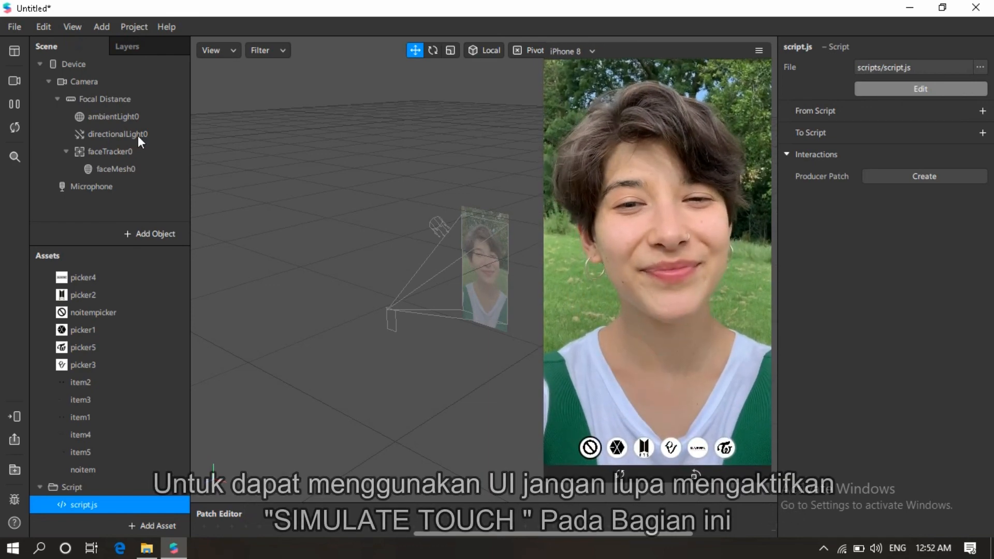
# Test the EXO, BTS, Red Velvet, Blackpink and Twice picker items one after another in the enlarged preview
pyautogui.click(619, 448)
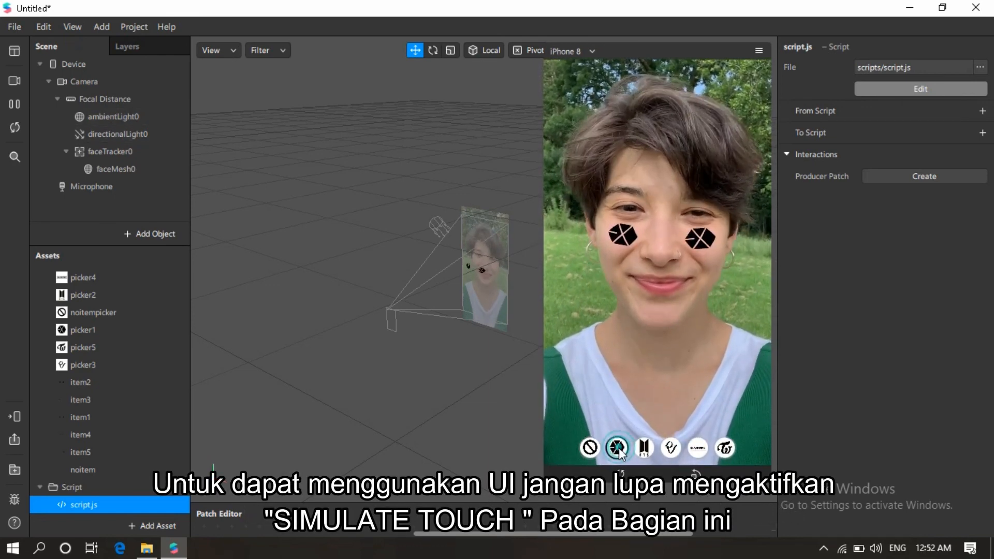
pyautogui.click(647, 448)
pyautogui.click(671, 449)
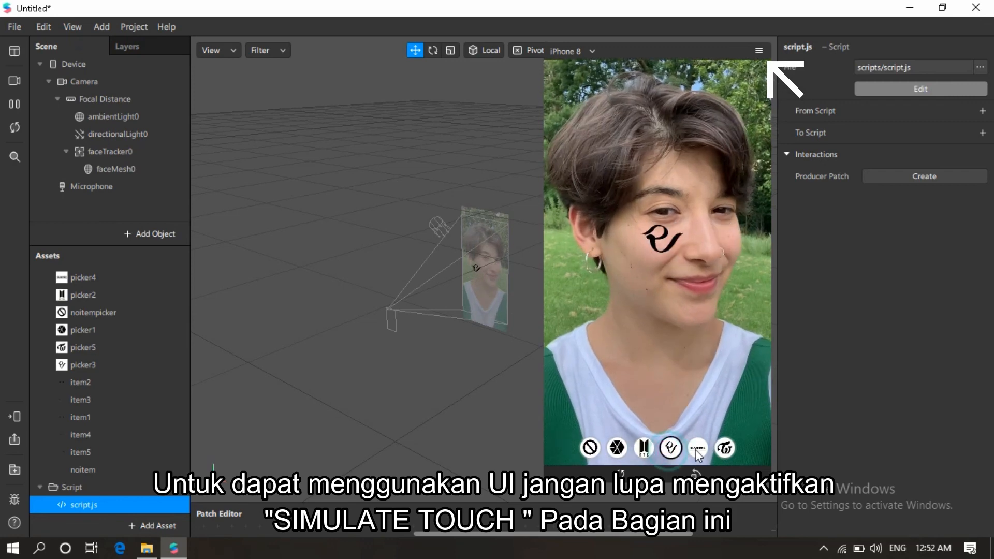
pyautogui.click(698, 449)
pyautogui.click(725, 449)
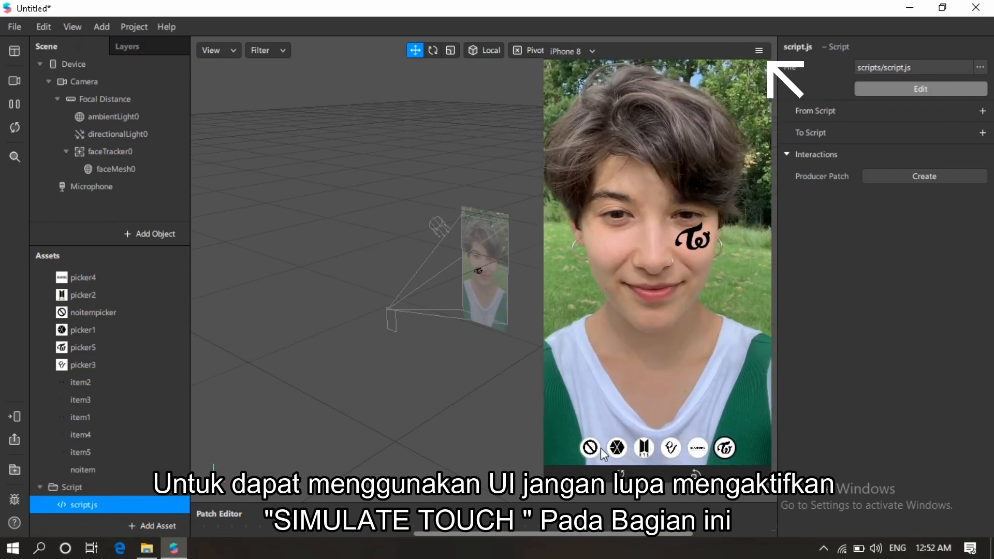
# Retest the picker by switching between the no-item option and the group stickers, including Red Velvet, Blackpink, Twice and BTS
pyautogui.click(617, 448)
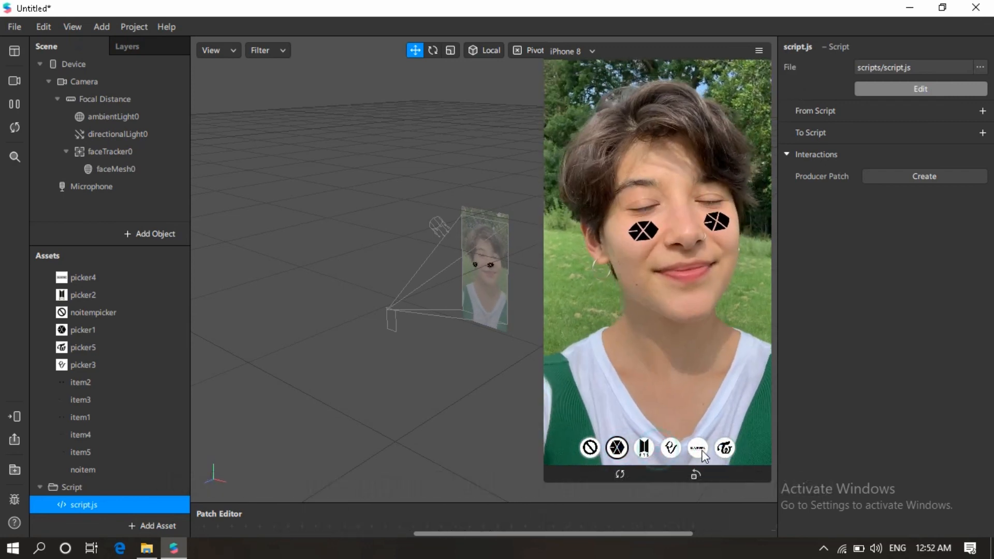
pyautogui.click(590, 447)
pyautogui.click(671, 447)
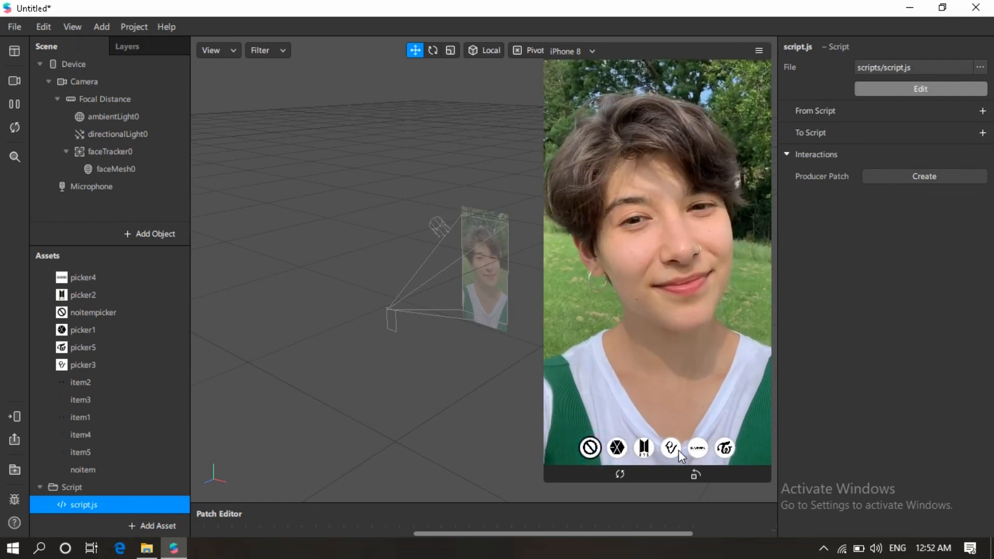
pyautogui.click(700, 449)
pyautogui.click(729, 448)
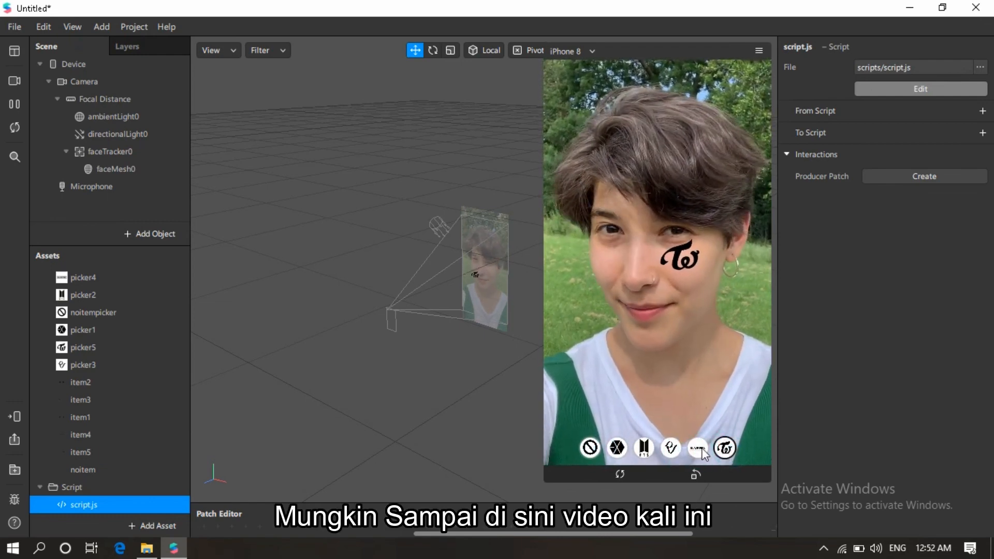
pyautogui.click(644, 447)
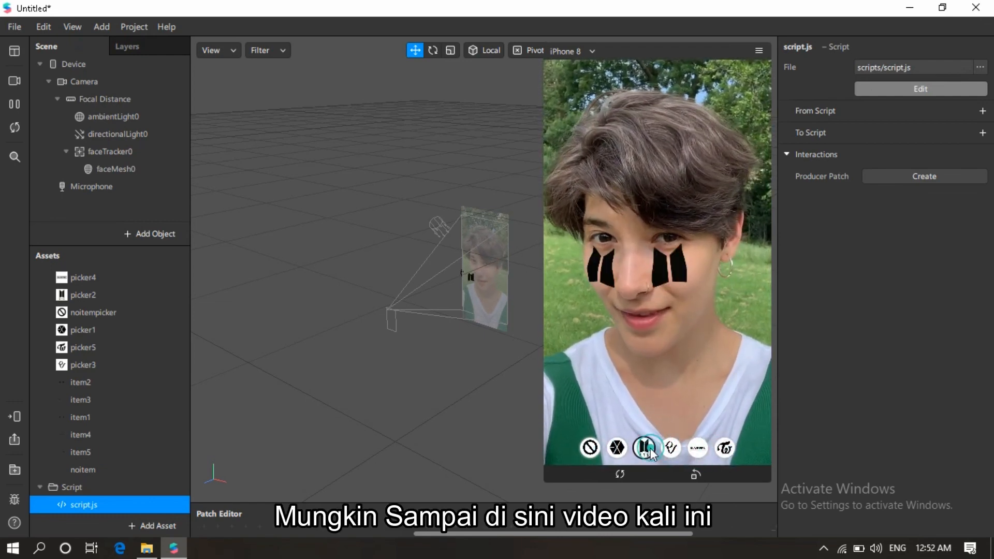
pyautogui.click(615, 448)
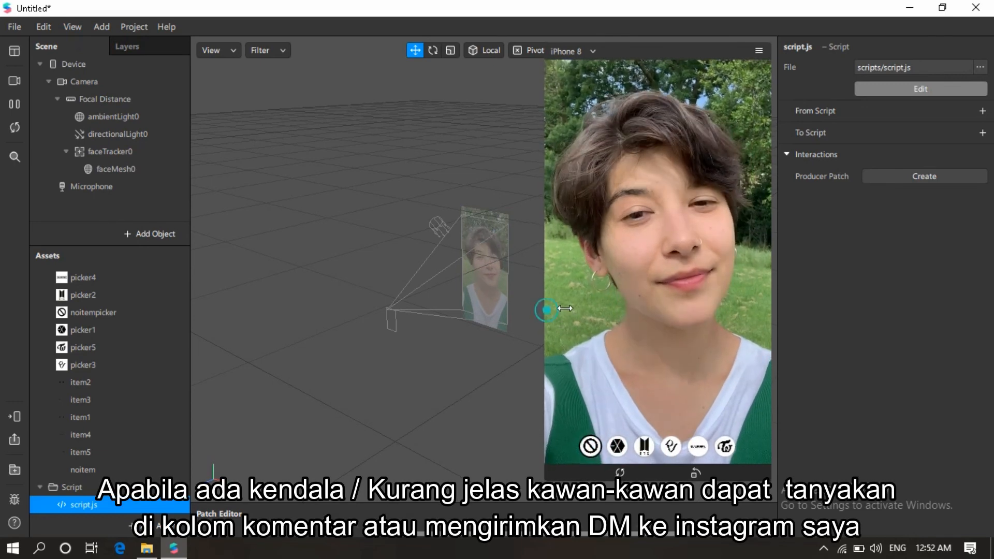
# Shrink the phone preview, switch the real-time simulation to the red-haired woman's video, and test the EXO and BTS picker items
pyautogui.moveTo(545, 309); pyautogui.dragTo(594, 306)
pyautogui.click(15, 82)
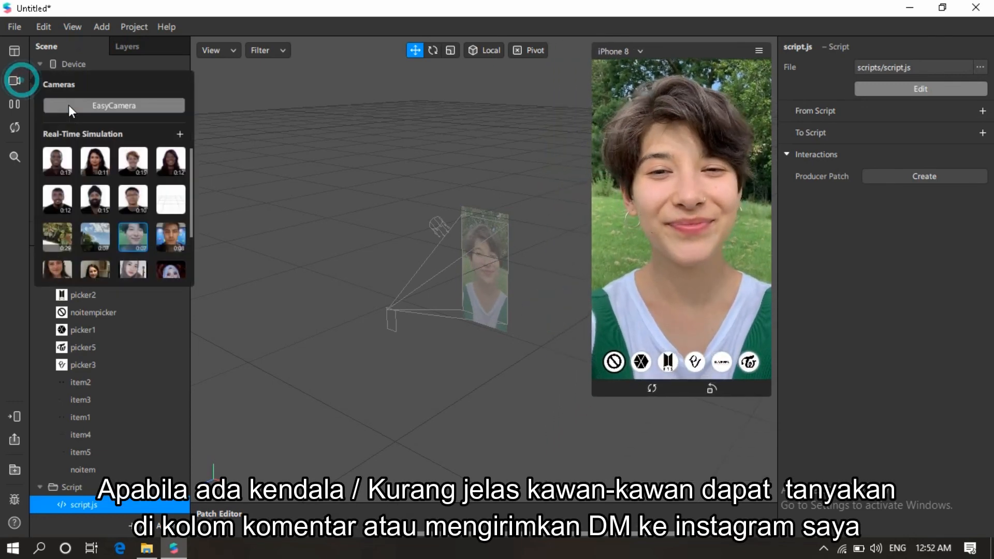
pyautogui.click(132, 161)
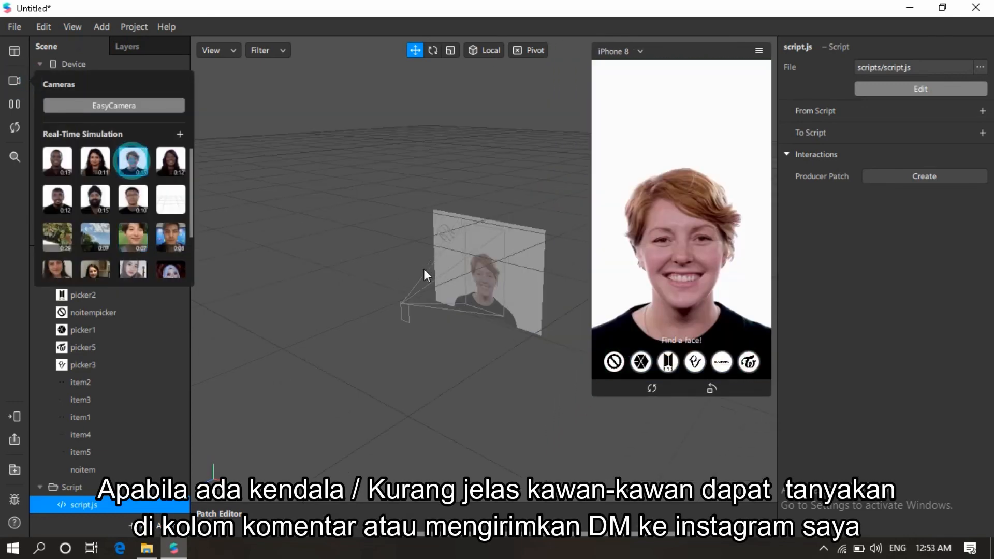
pyautogui.click(640, 362)
pyautogui.click(671, 366)
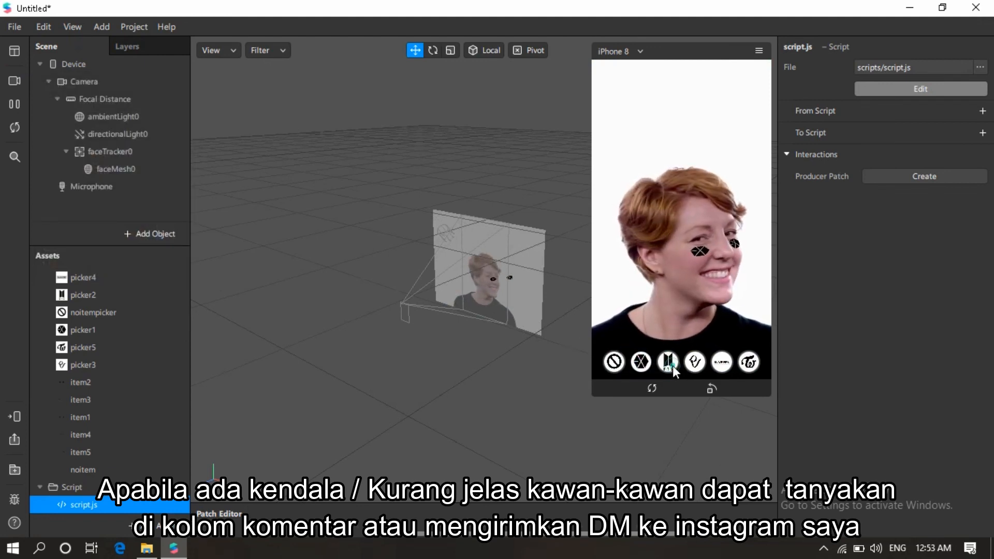